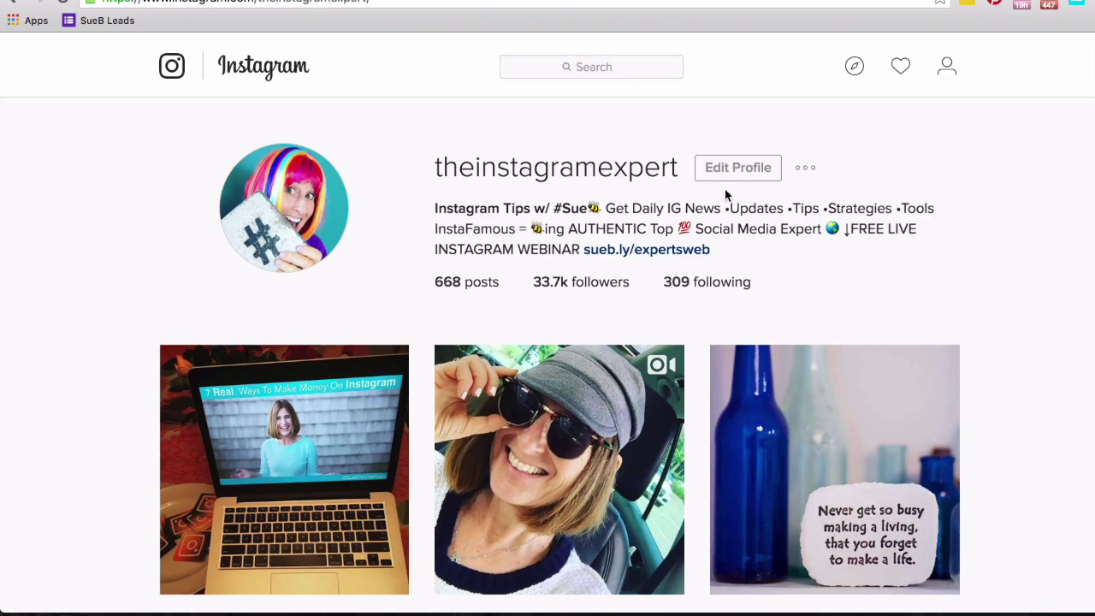
View the account options beside Edit Profile on the profile page and dismiss them without logging out.
click(806, 170)
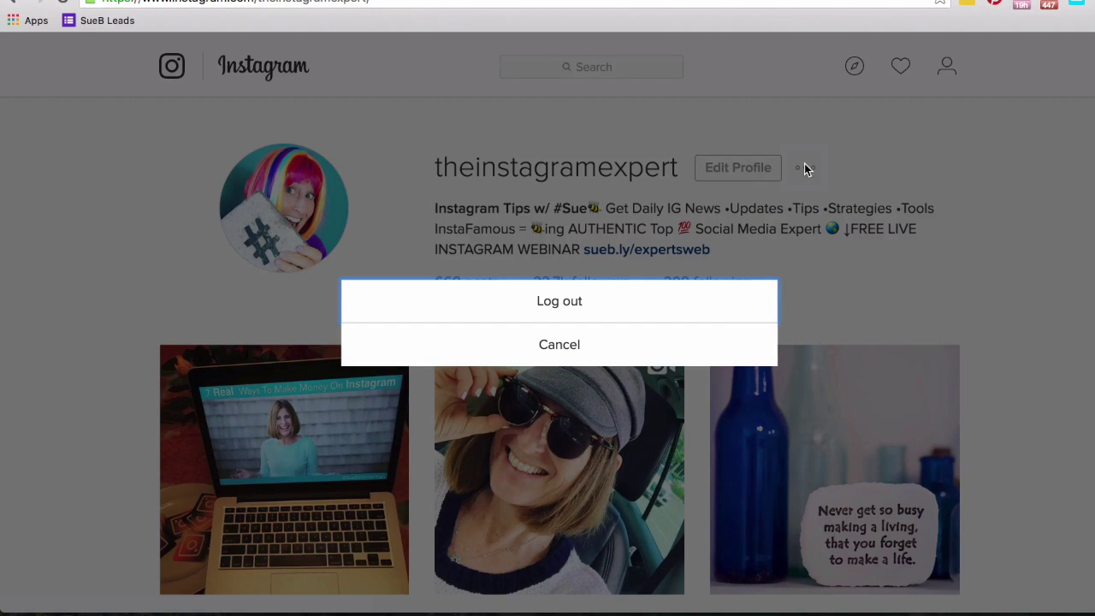
click(708, 342)
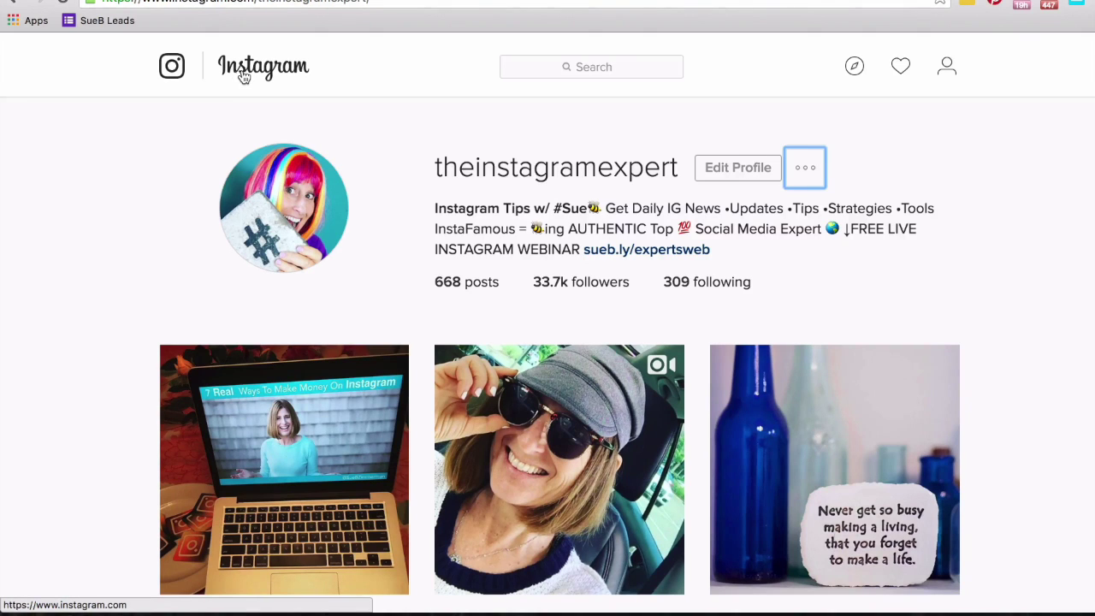
Open the home feed, browse the latest posts from followed accounts, and return to its beginning.
click(175, 75)
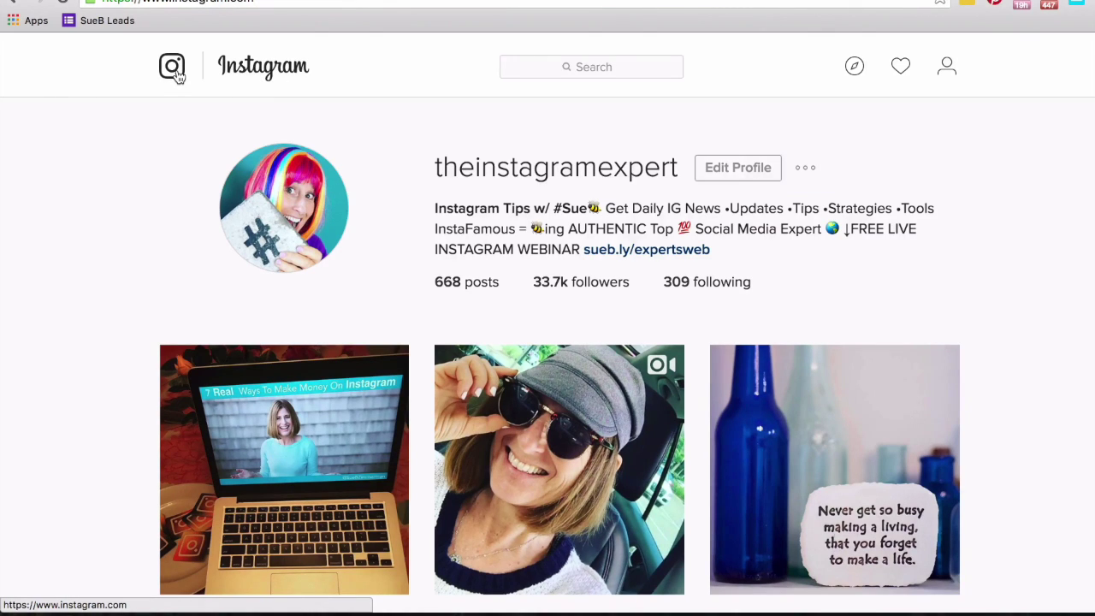
scroll(208, 229, down, 1)
scroll(209, 230, down, 10)
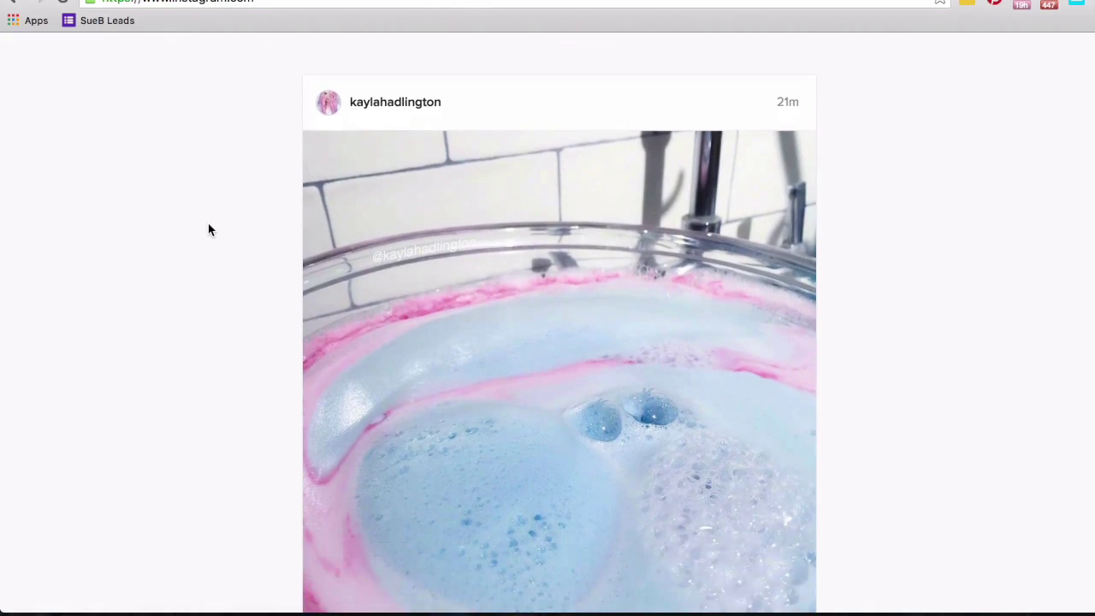
scroll(209, 229, down, 2)
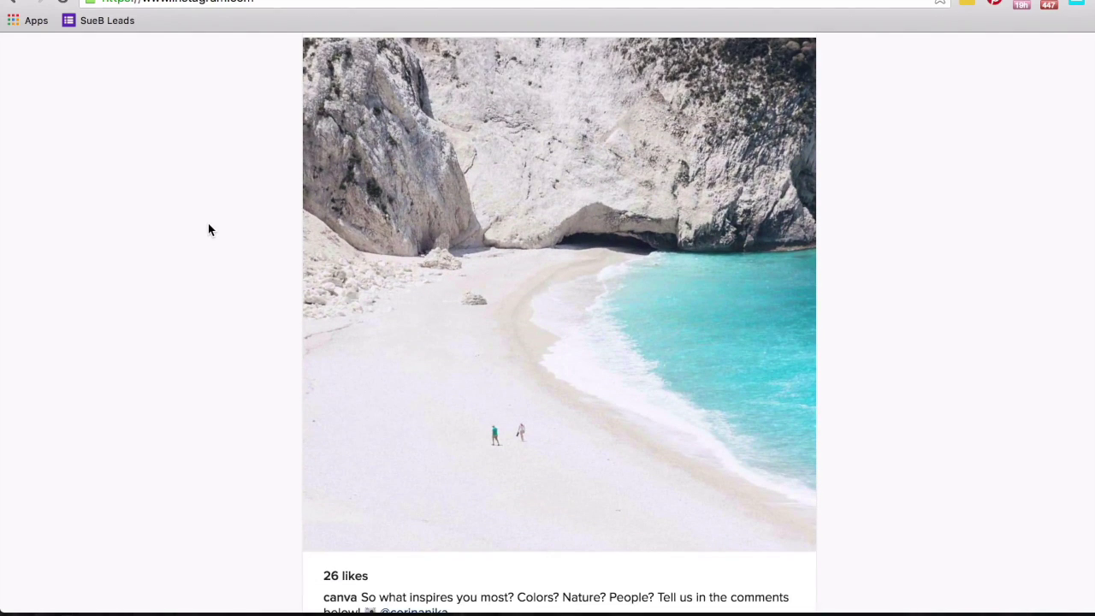
scroll(208, 230, up, 12)
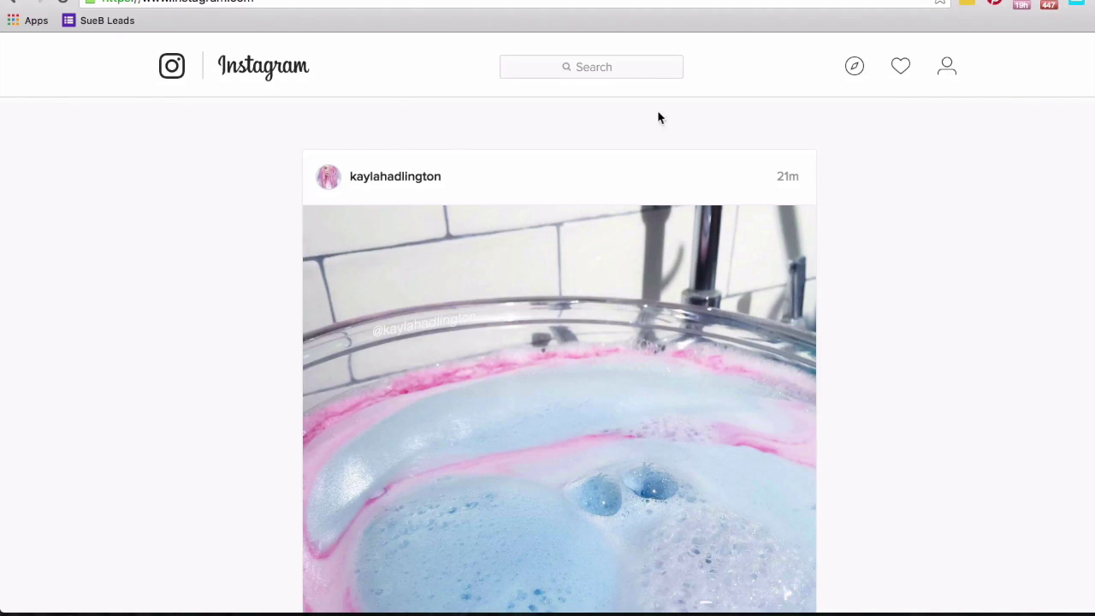
Go back to the own profile page and review the recent likes and new followers in the activity notifications.
click(946, 74)
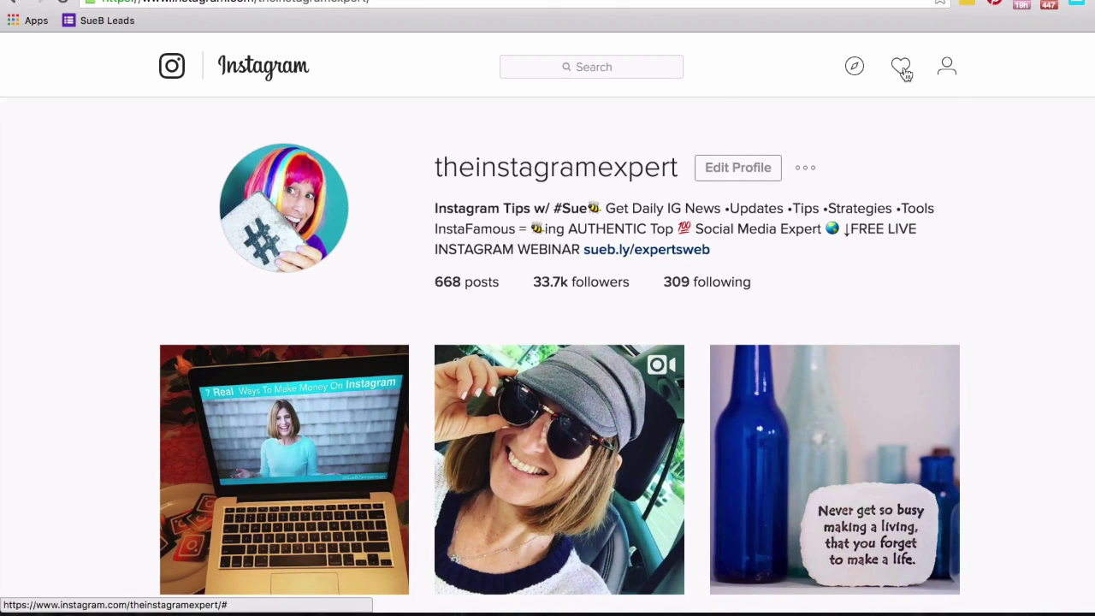
click(904, 71)
scroll(772, 186, down, 8)
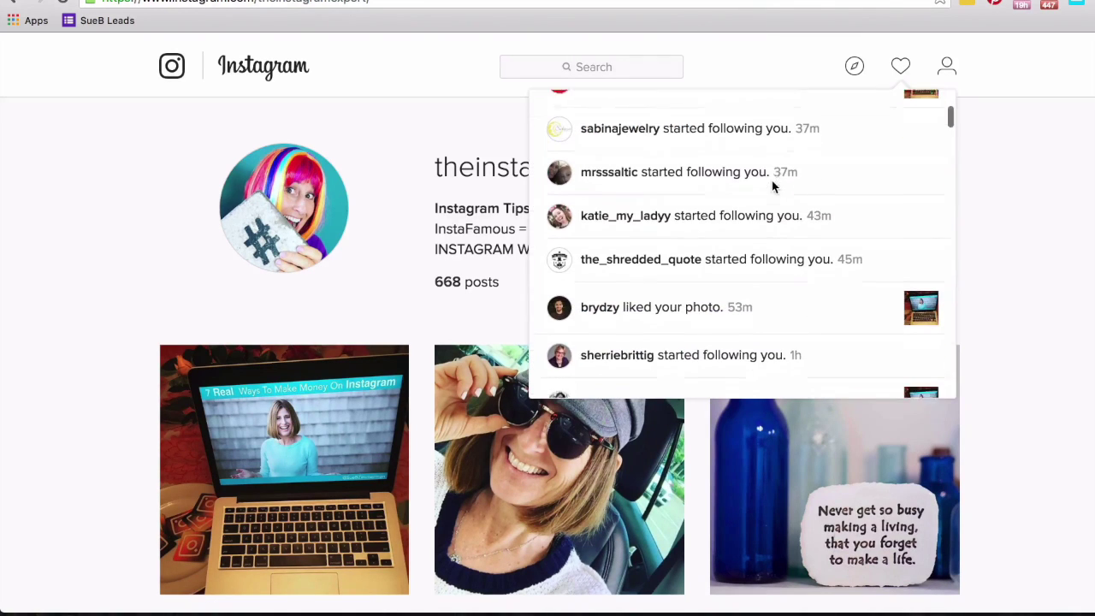
scroll(772, 185, down, 6)
scroll(773, 183, up, 12)
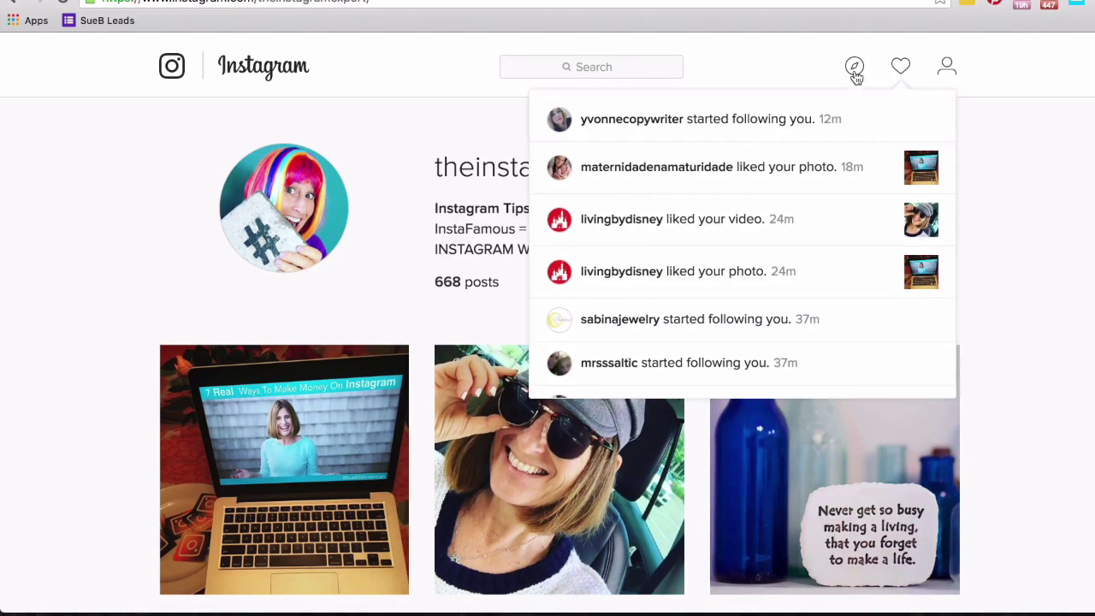
Open the Explore page and look through the suggested accounts under Discover People.
click(854, 74)
click(855, 74)
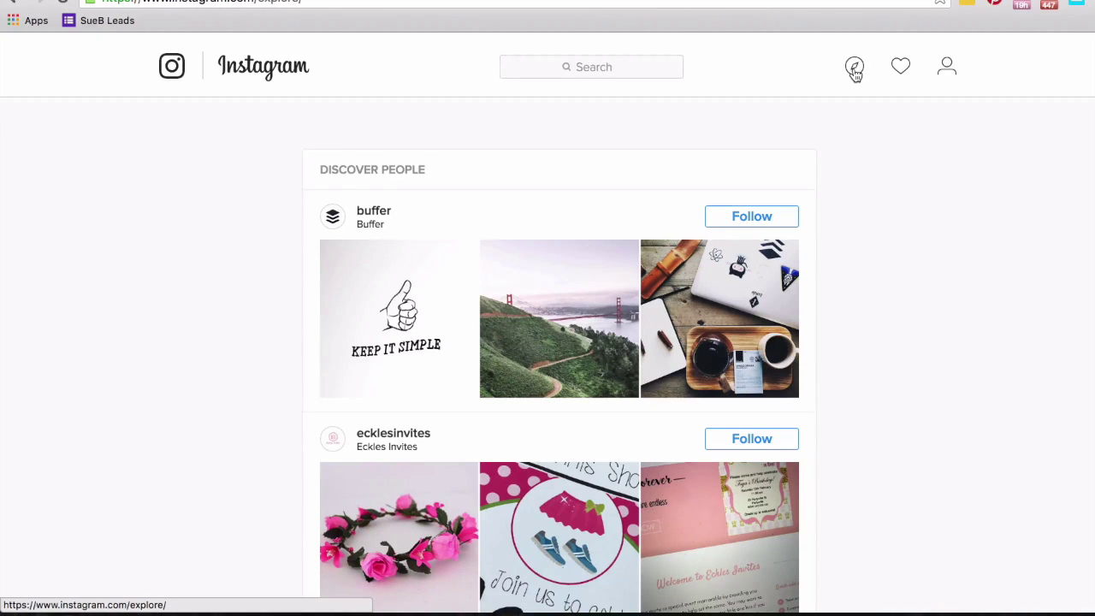
scroll(693, 200, down, 3)
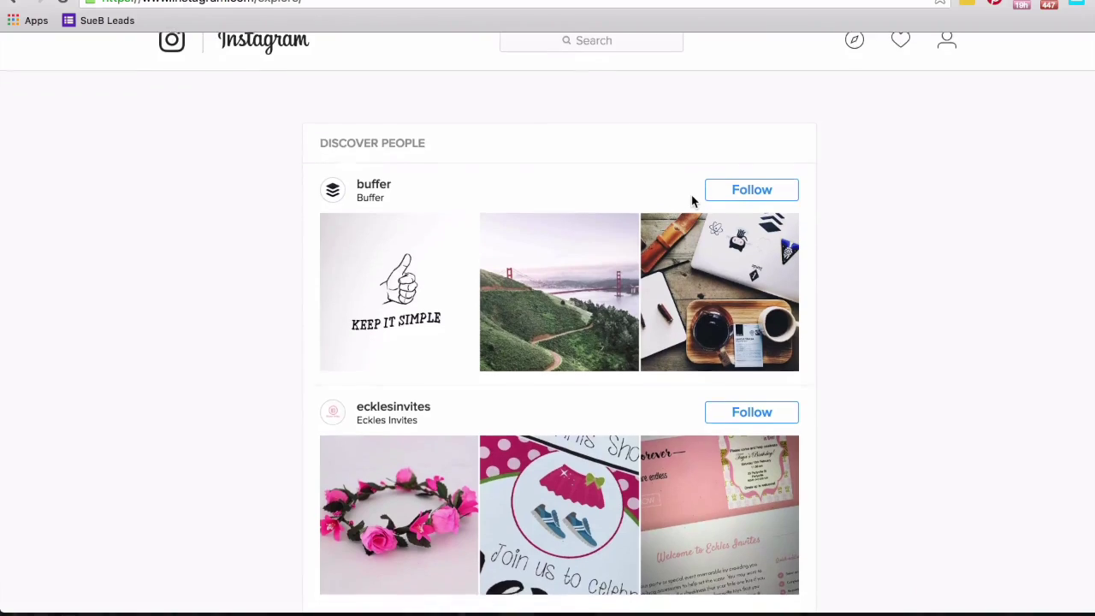
scroll(693, 200, down, 6)
scroll(693, 200, up, 8)
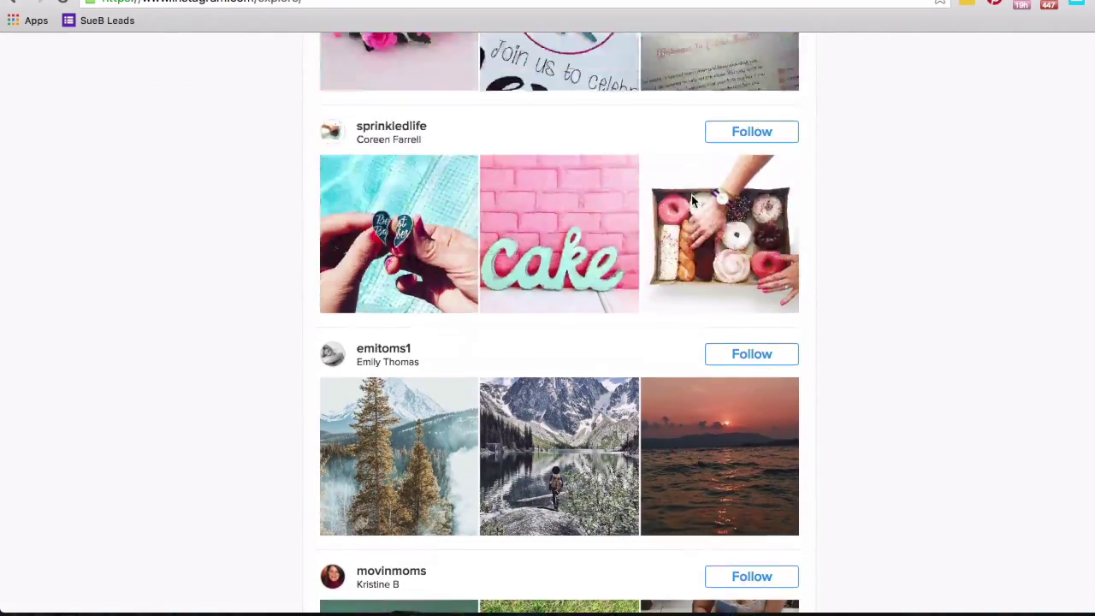
scroll(693, 200, up, 1)
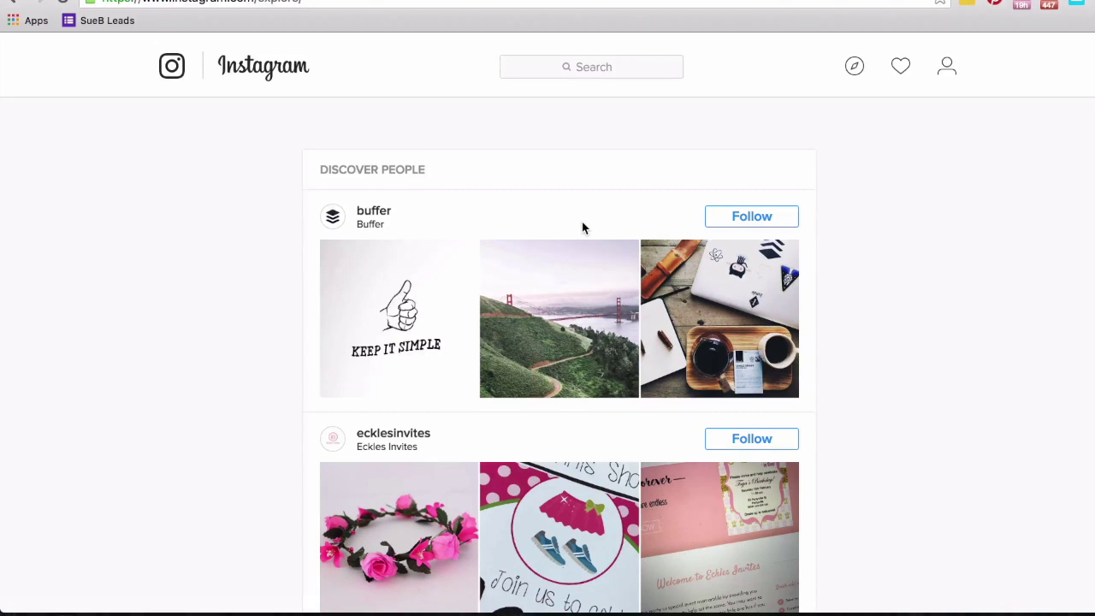
scroll(582, 227, down, 5)
scroll(582, 228, down, 13)
scroll(582, 226, up, 17)
Search for the hashtag #Capecod and open the capecod hashtag page from the suggestions.
click(549, 66)
text(#Capecod)
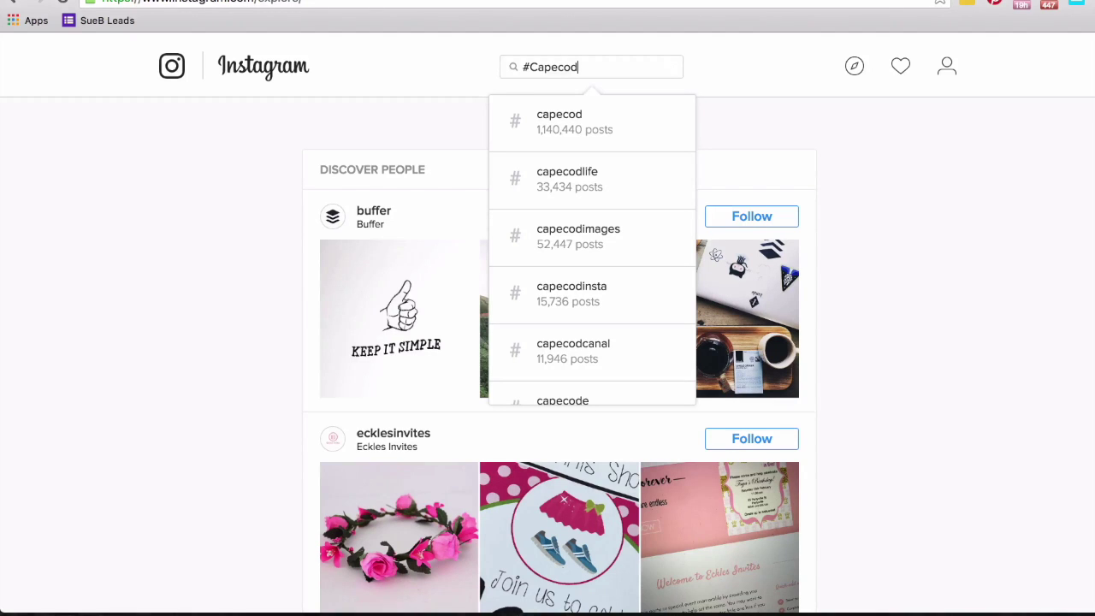
click(568, 113)
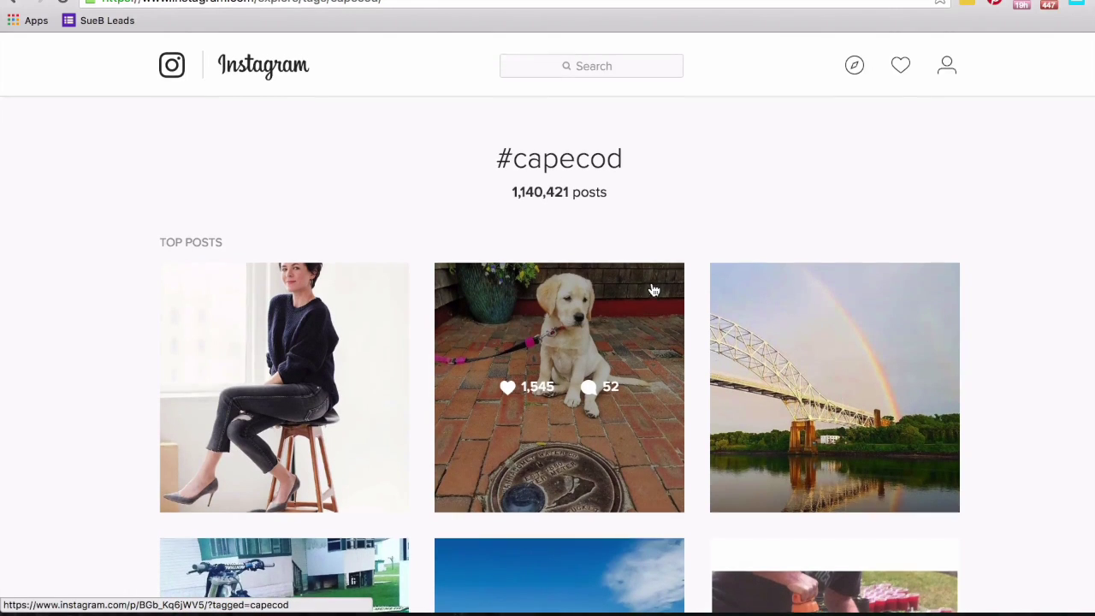
Examine the posts on the #capecod page, focusing on the top posts and their like and comment counts.
scroll(652, 289, down, 1)
scroll(653, 291, down, 1)
scroll(653, 291, down, 3)
scroll(653, 291, down, 5)
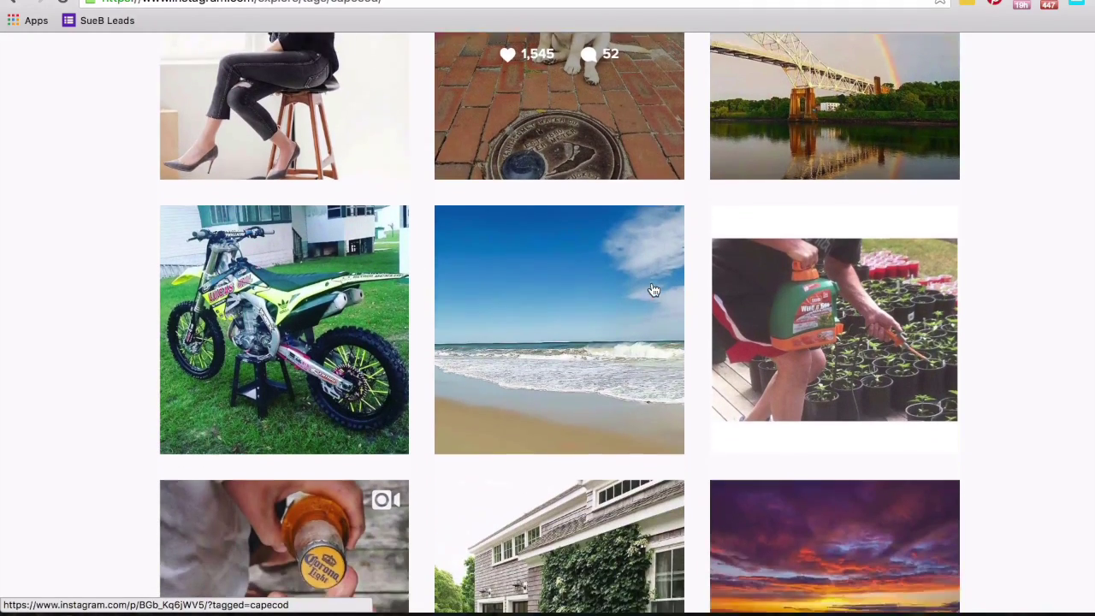
scroll(653, 291, down, 3)
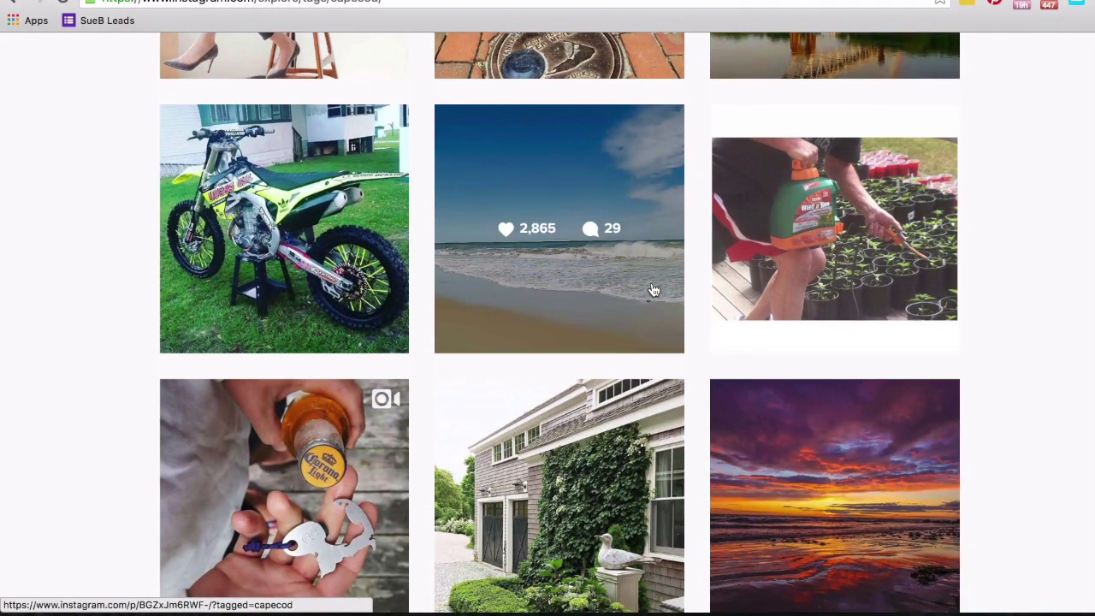
scroll(653, 291, down, 15)
scroll(653, 291, down, 18)
scroll(652, 291, up, 20)
scroll(652, 291, up, 4)
scroll(490, 210, up, 3)
scroll(490, 211, up, 4)
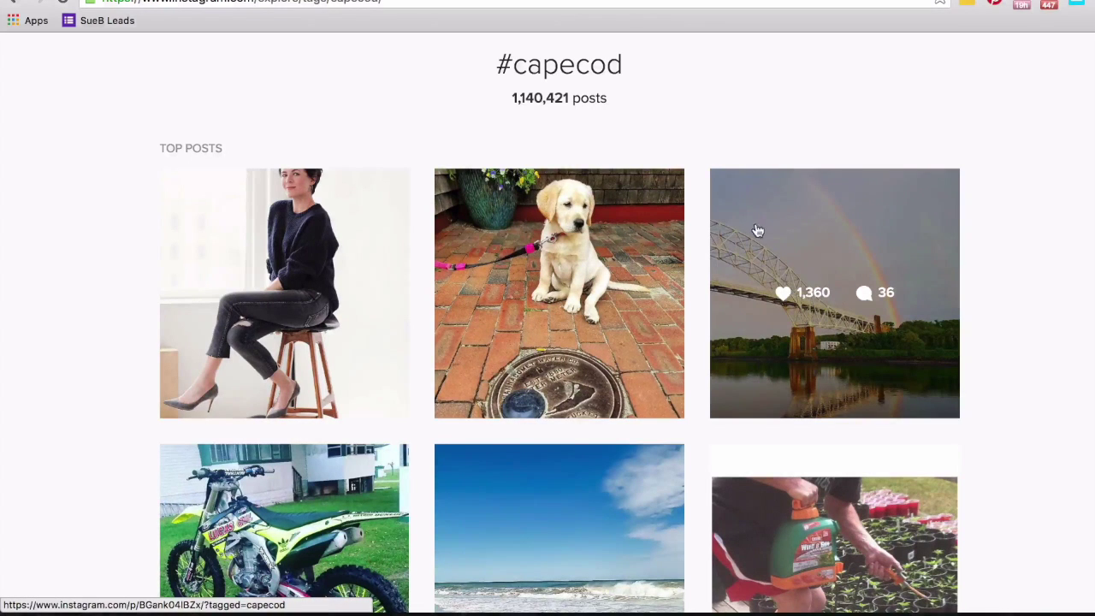
scroll(625, 322, down, 3)
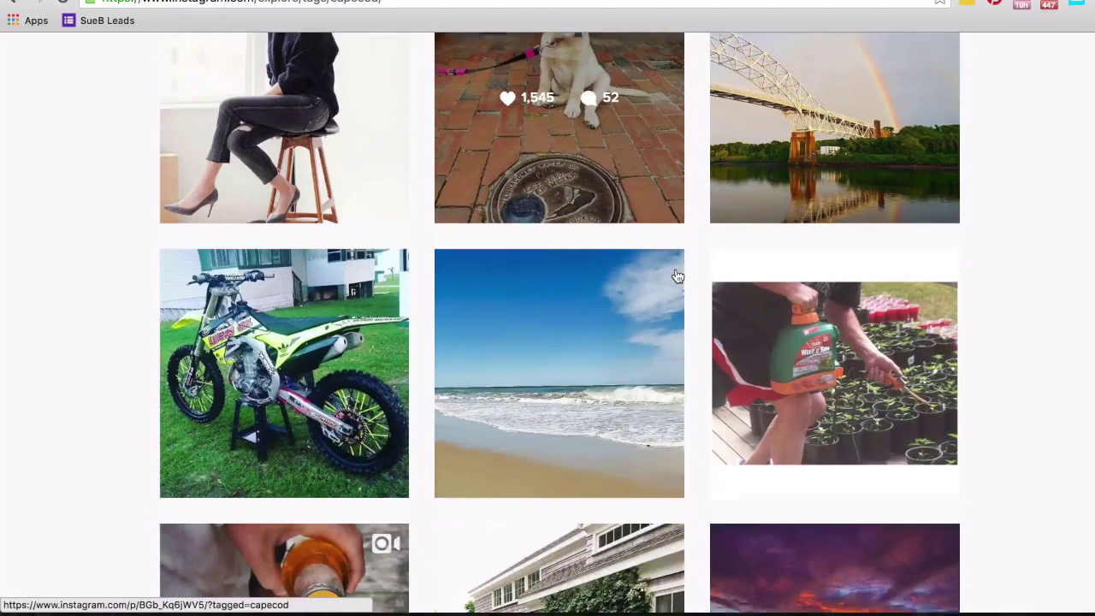
scroll(626, 320, down, 3)
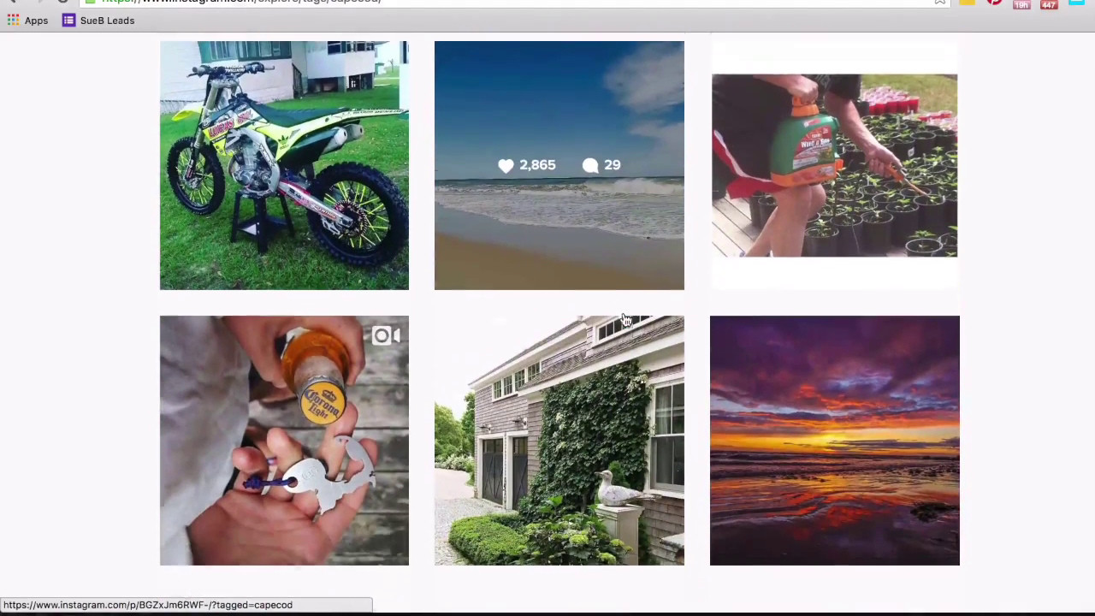
scroll(548, 351, up, 5)
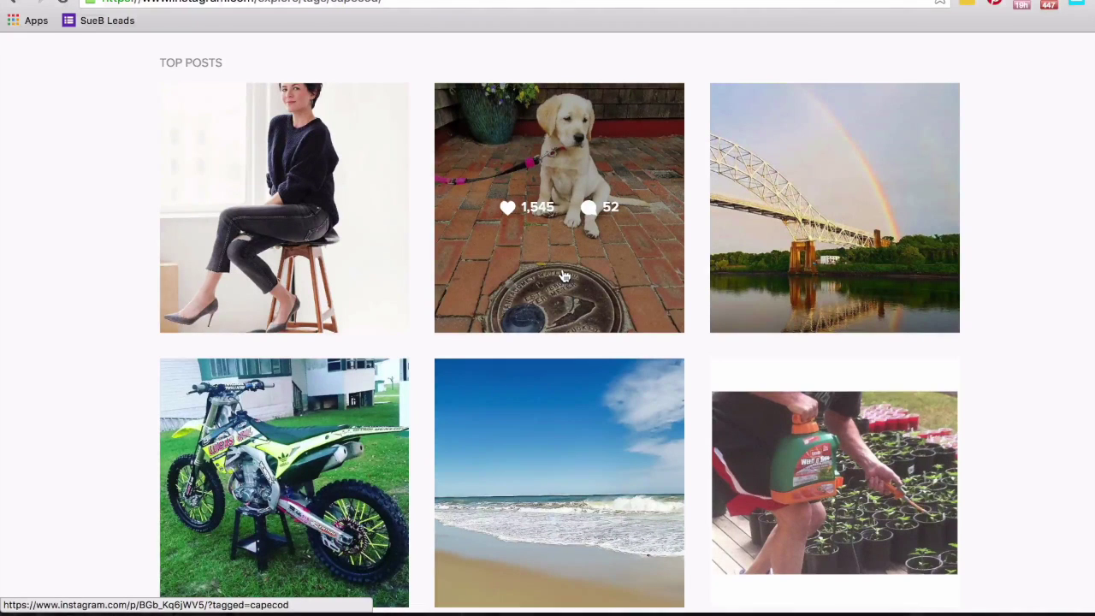
scroll(563, 274, down, 2)
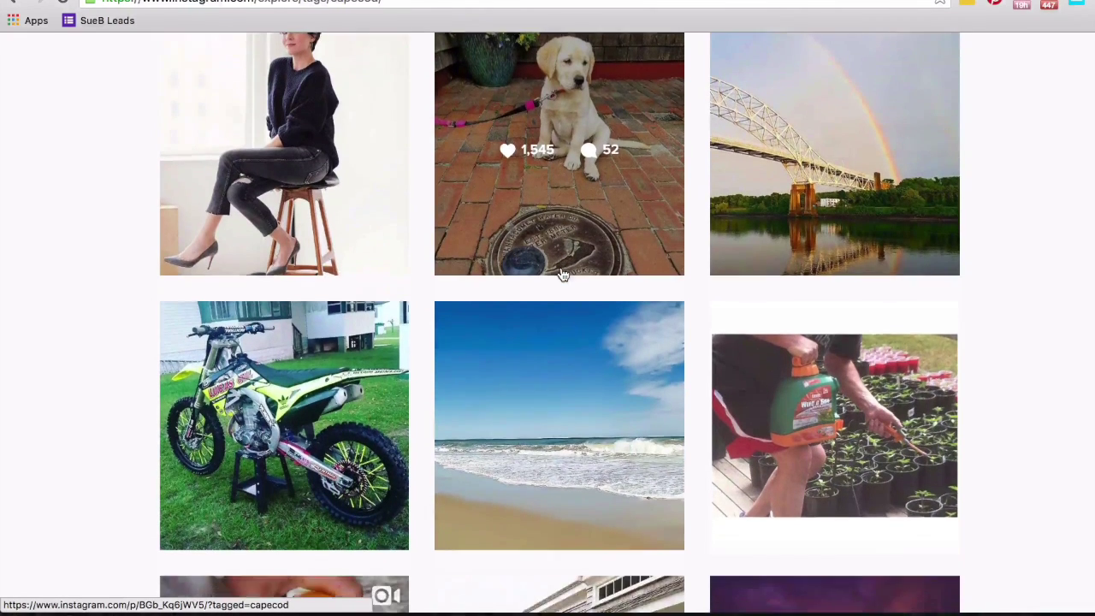
scroll(560, 273, down, 5)
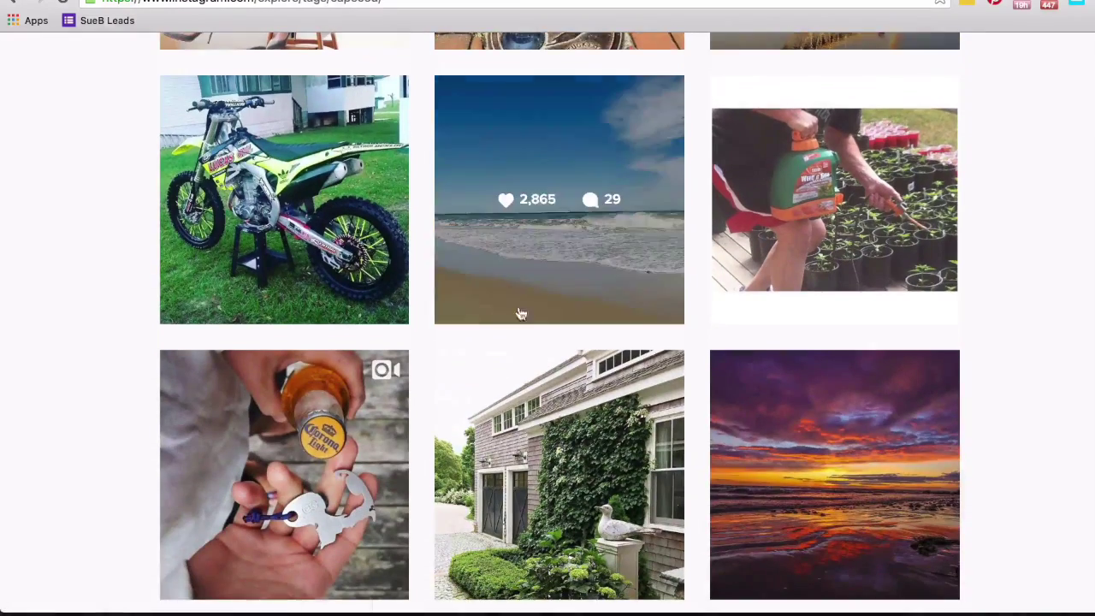
scroll(494, 322, down, 2)
scroll(495, 323, up, 2)
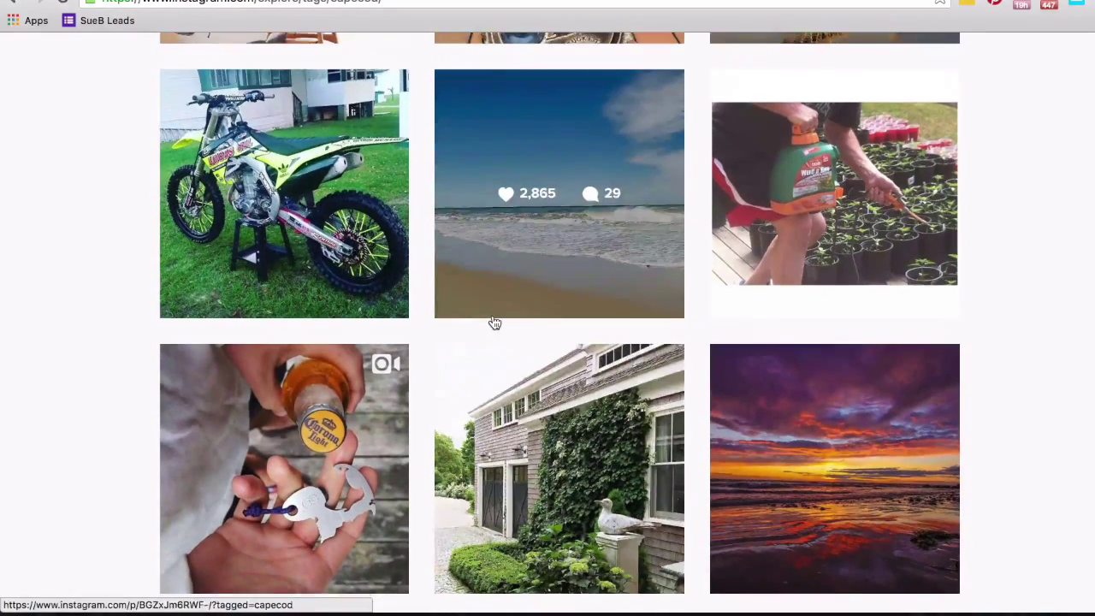
scroll(494, 322, up, 5)
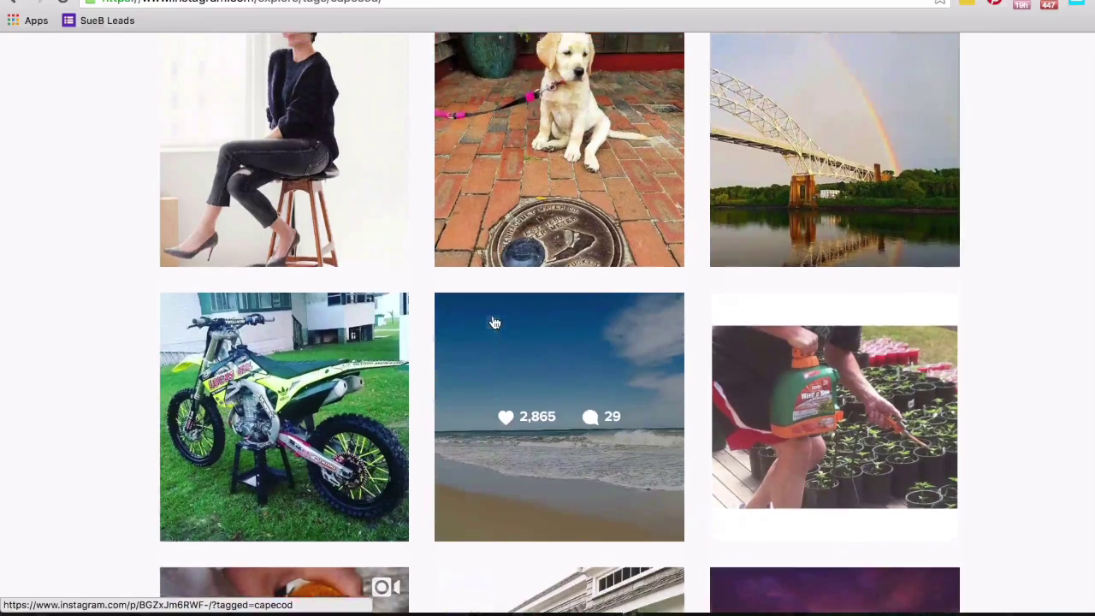
scroll(495, 323, down, 2)
scroll(494, 322, up, 3)
scroll(494, 322, up, 3)
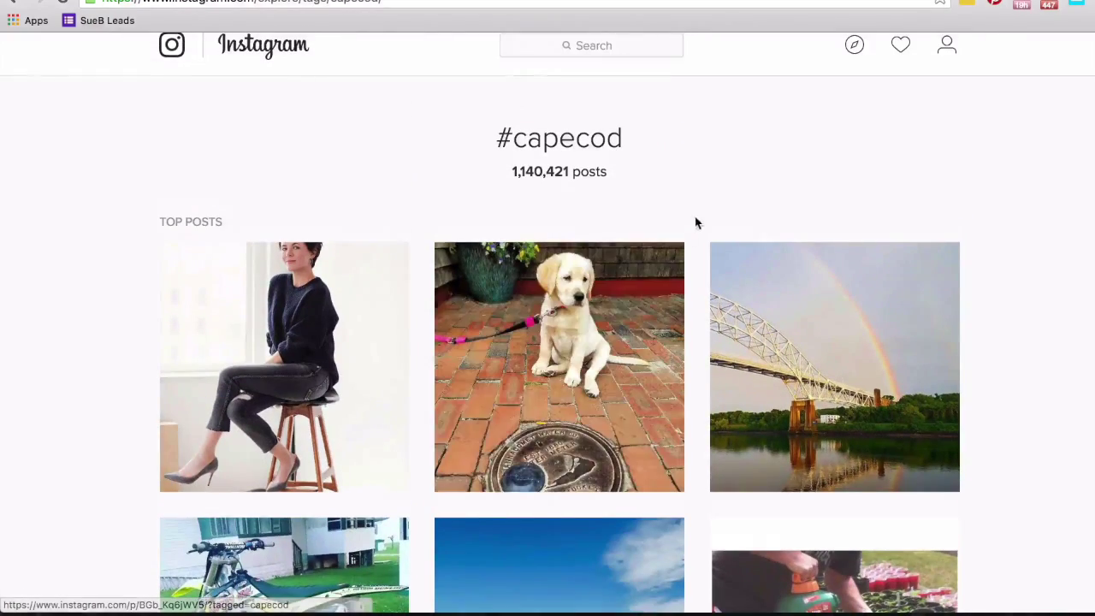
scroll(661, 221, up, 1)
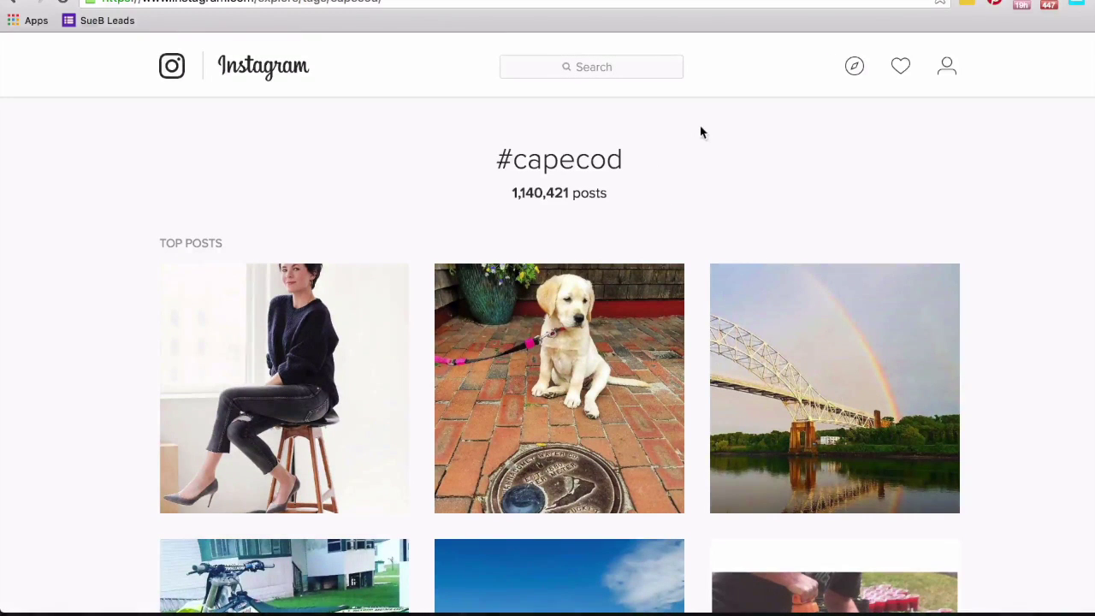
Open the activity notifications from the hashtag page and read back through older likes, comments and new followers.
click(902, 72)
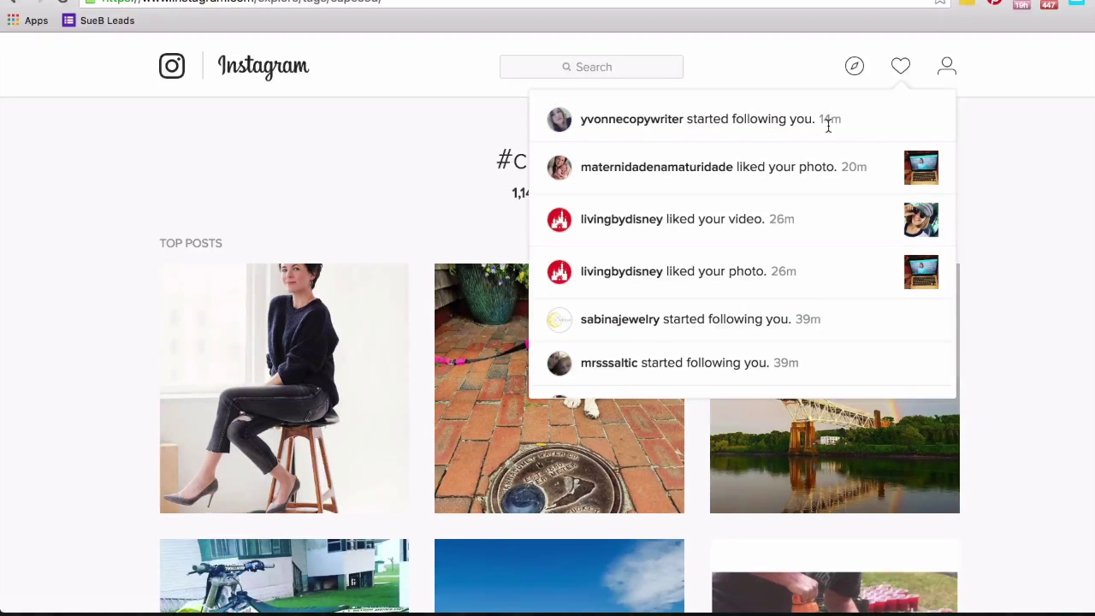
scroll(823, 124, down, 1)
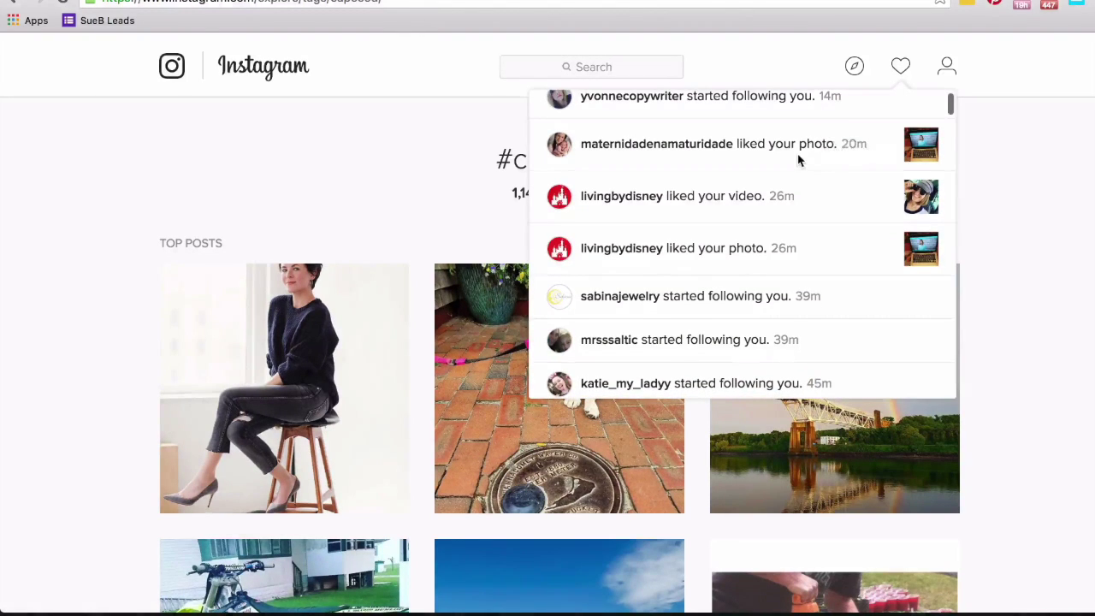
scroll(786, 197, down, 8)
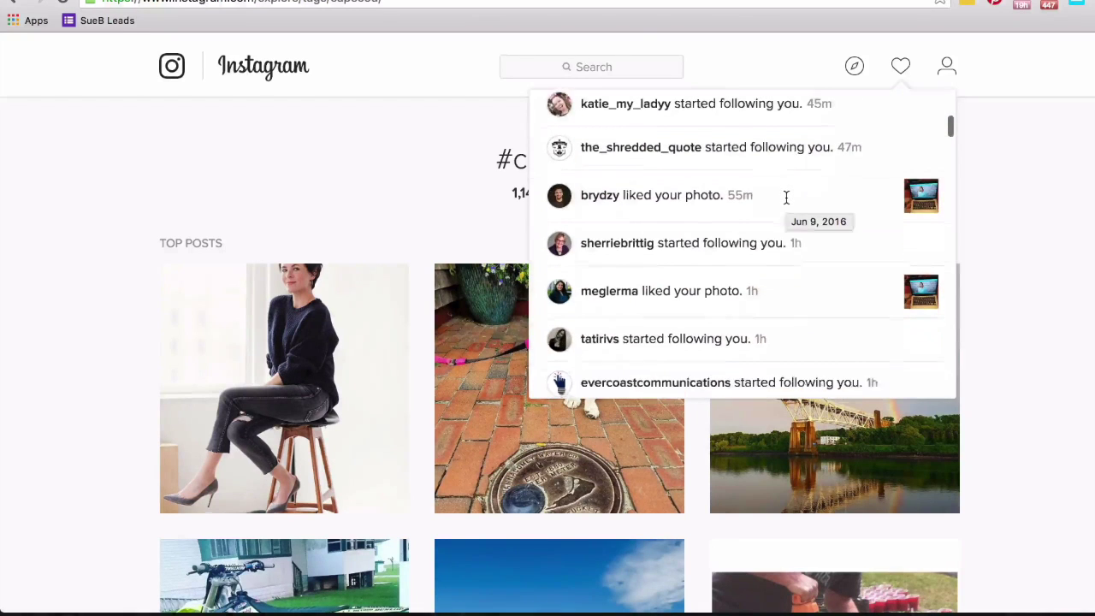
scroll(786, 196, down, 6)
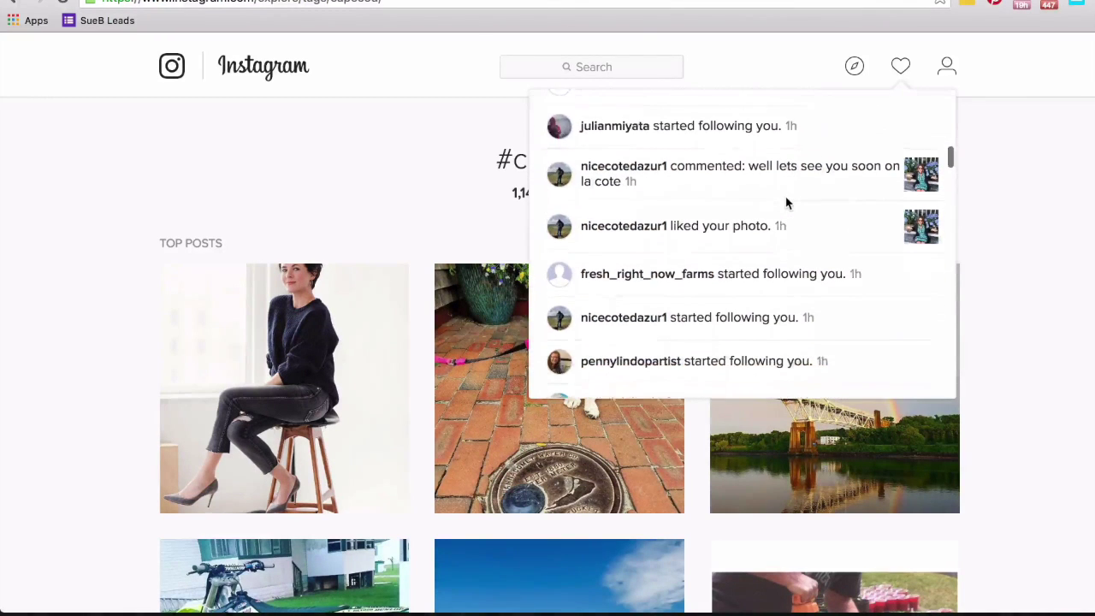
scroll(786, 201, down, 6)
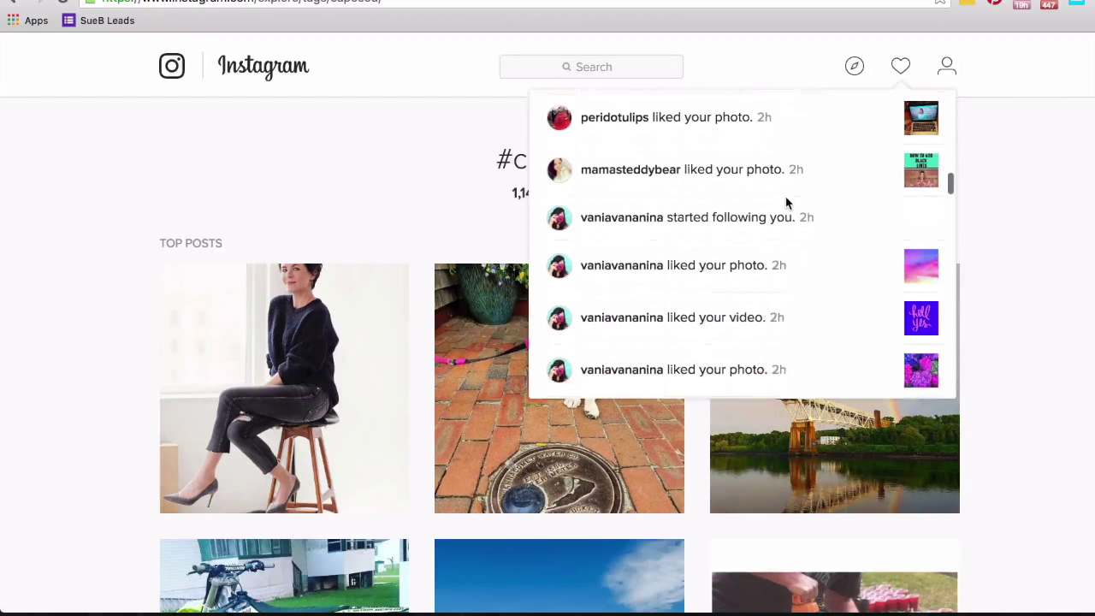
scroll(786, 198, down, 6)
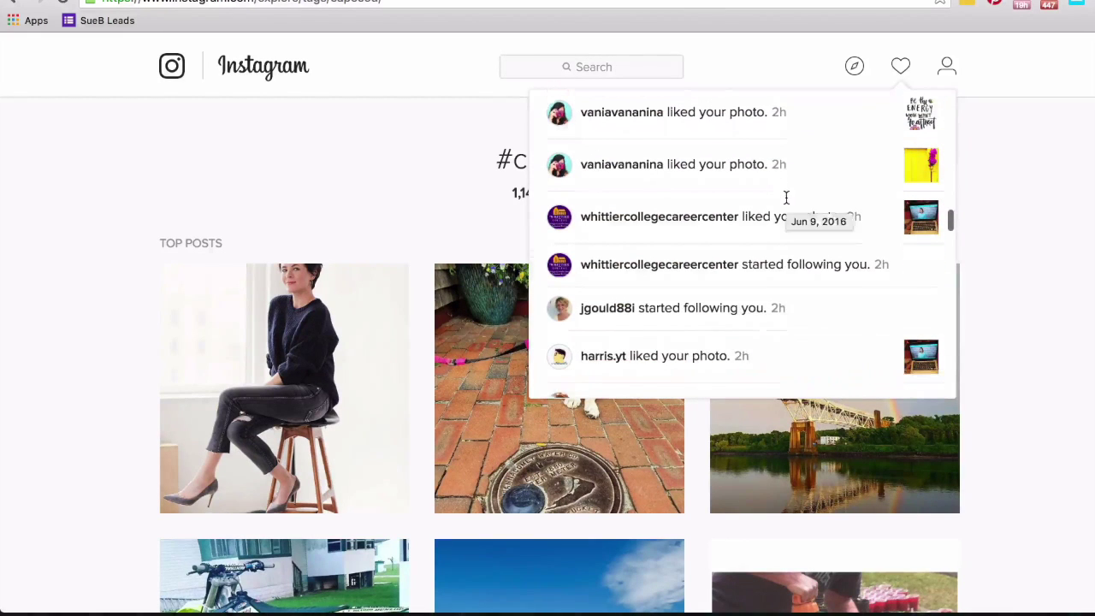
scroll(786, 197, down, 4)
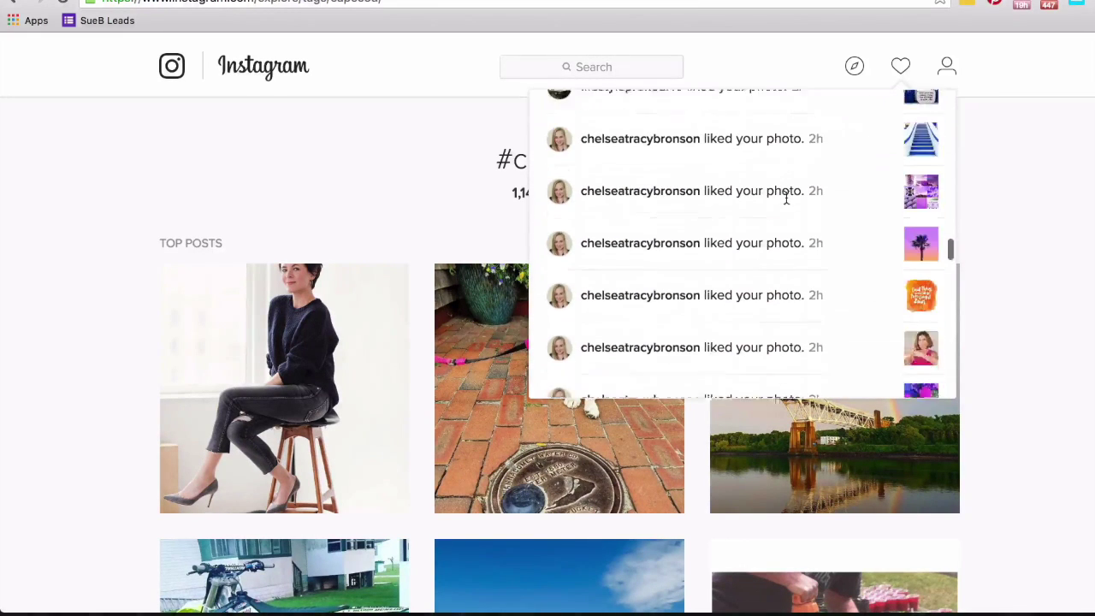
scroll(786, 203, down, 1)
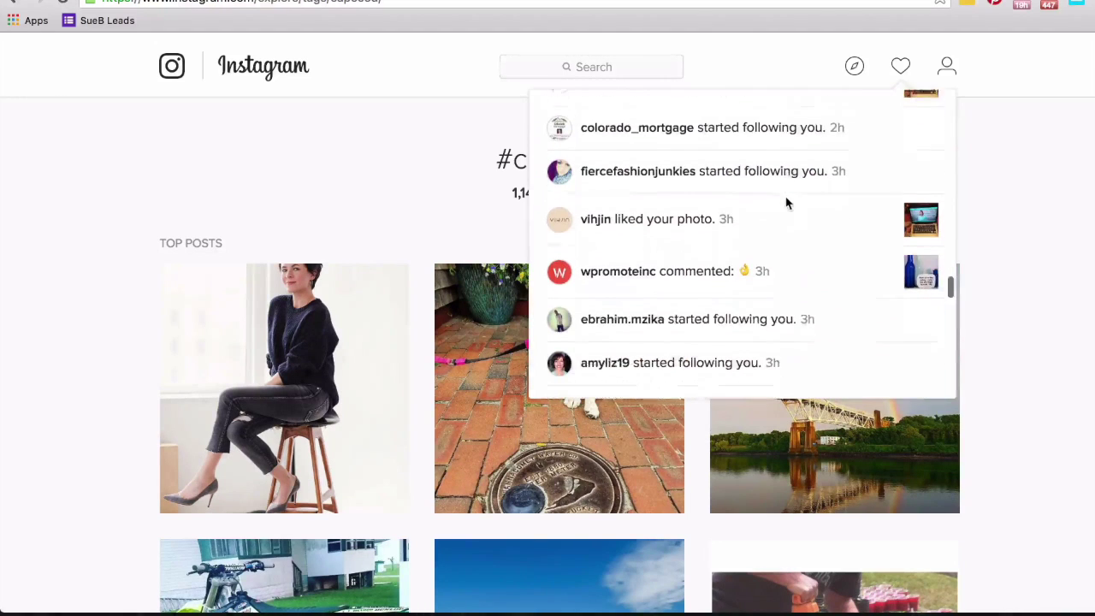
Review the notifications from the past four hours for comments on your photos that could use a reply.
scroll(788, 203, down, 5)
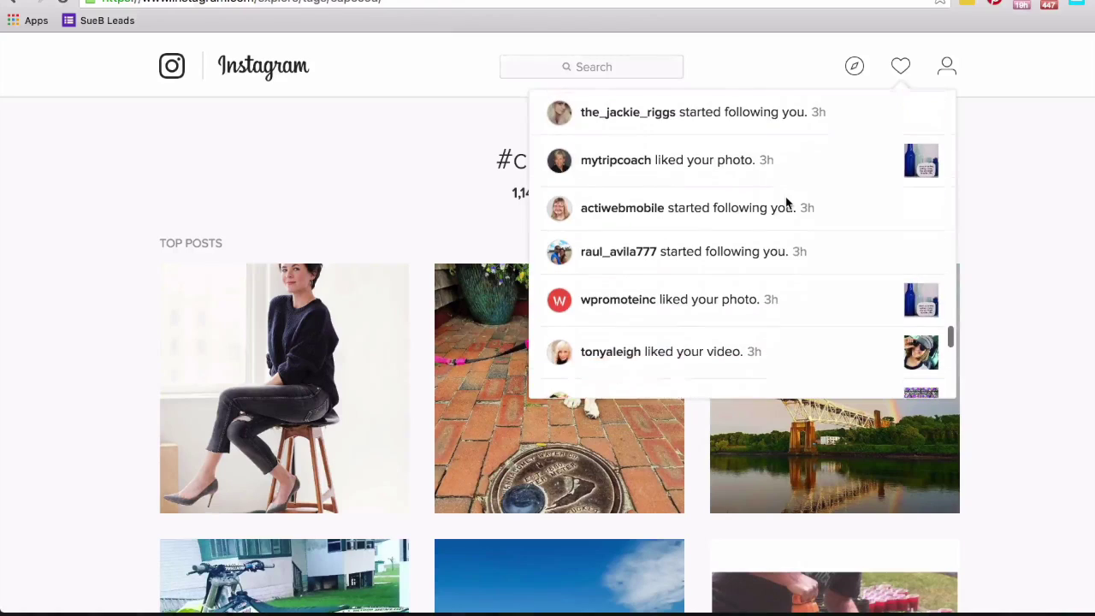
scroll(787, 203, down, 6)
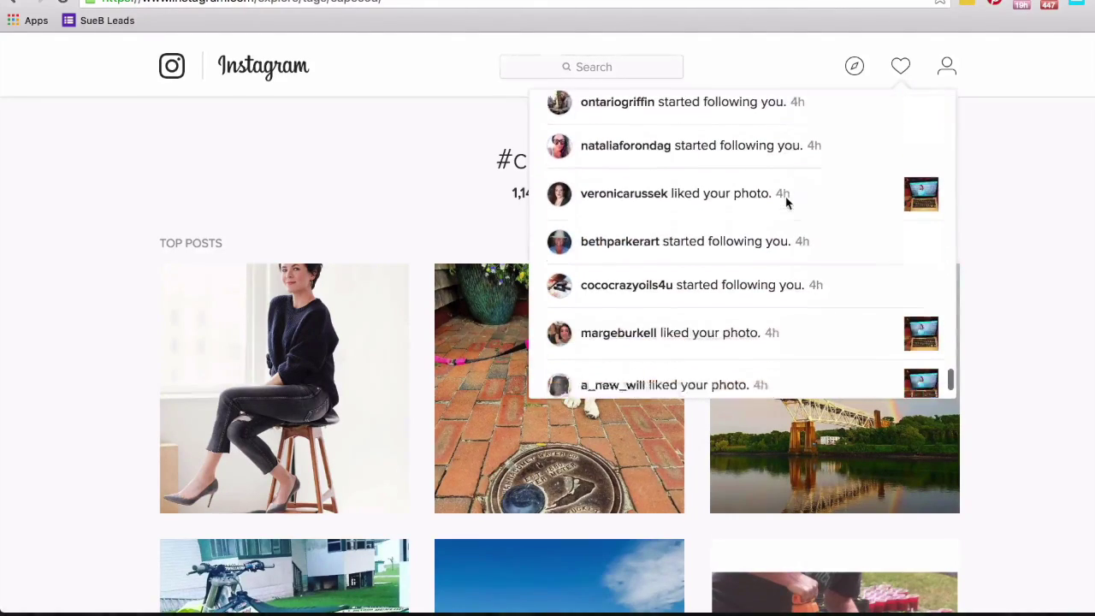
scroll(787, 203, up, 5)
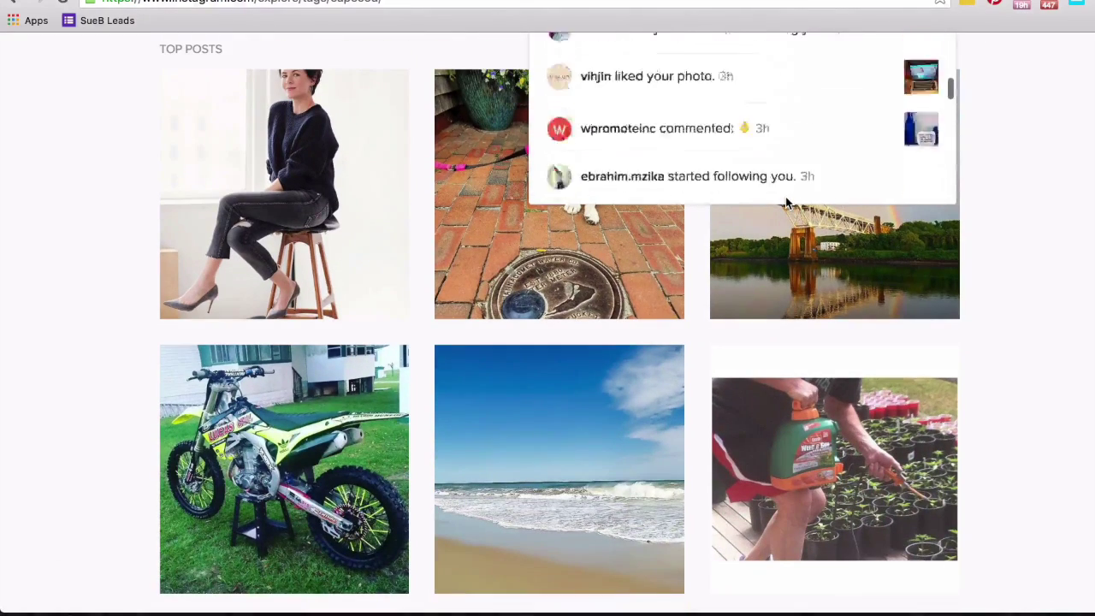
scroll(725, 388, up, 3)
scroll(725, 385, down, 5)
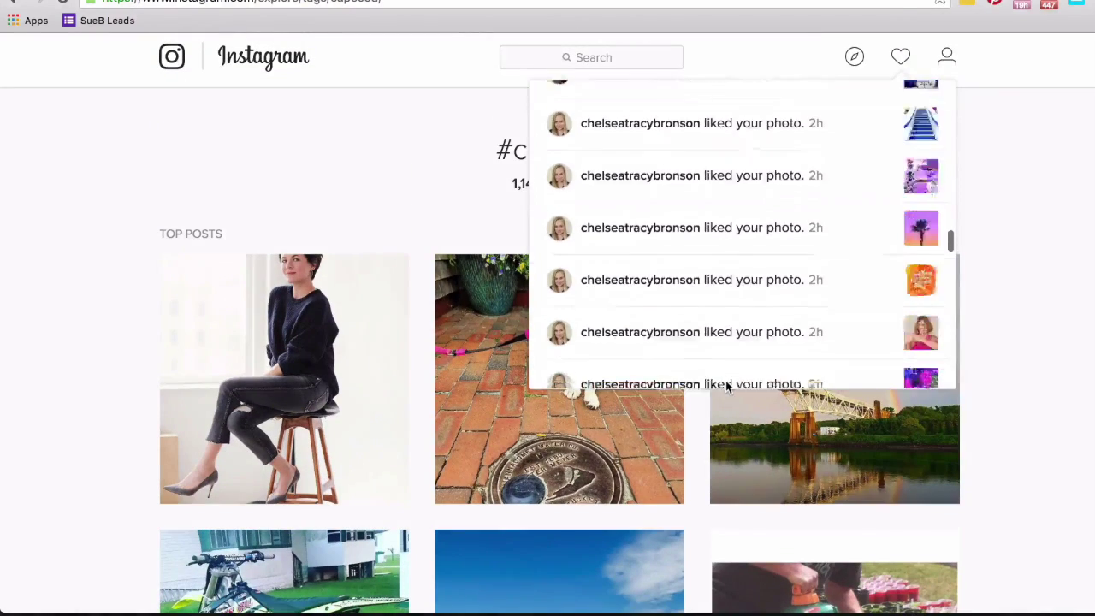
scroll(725, 385, up, 2)
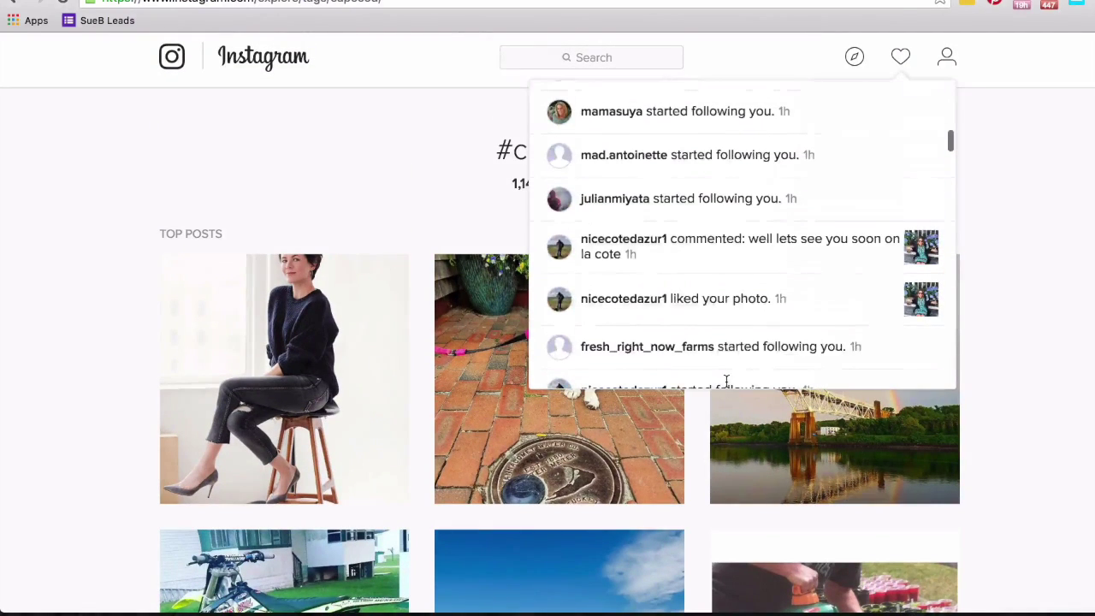
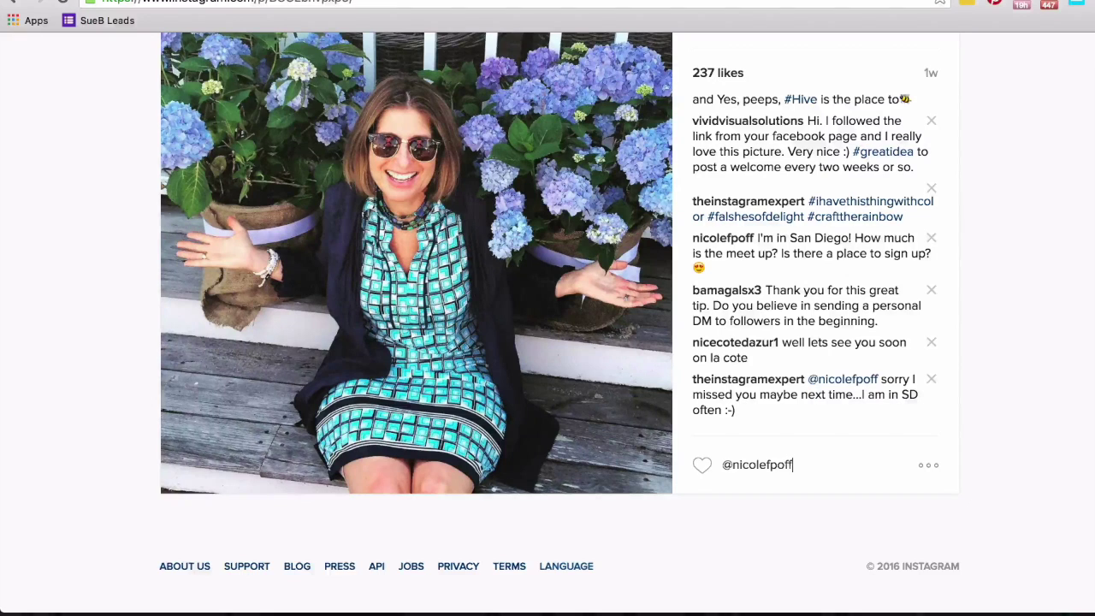
Post the reply "sorry I missed you maybe next time - I visit SD frequently :-)" to the commenter asking about the San Diego meet up.
text(sorry I missed you ma)
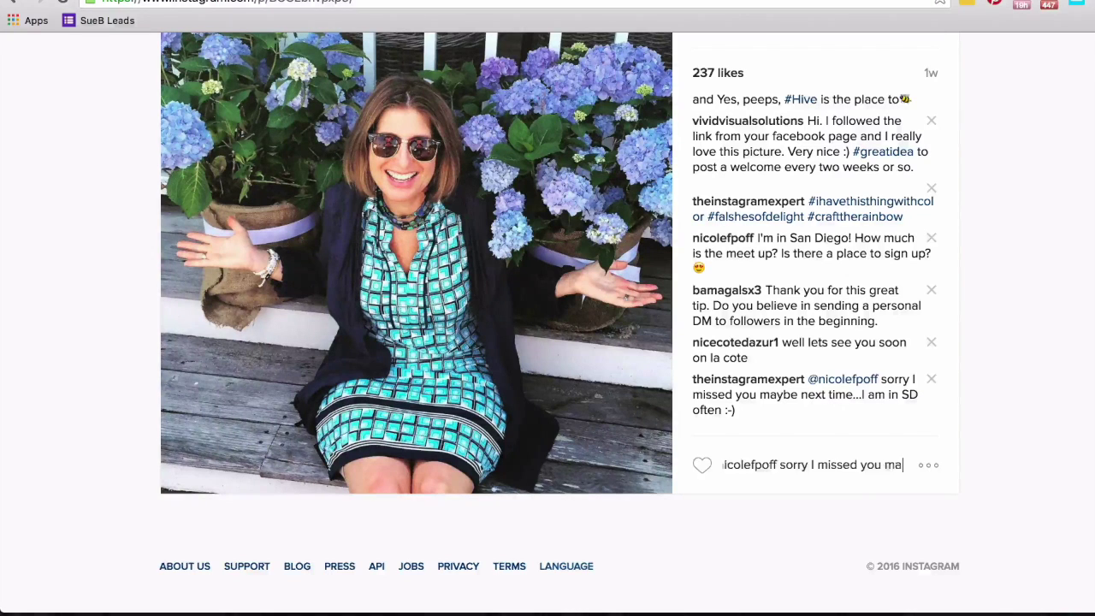
text(ybe next tiem)
key(BackSpace)
text(me _ I)
key(BackSpace)
key(BackSpace)
key(BackSpace)
text(- I)
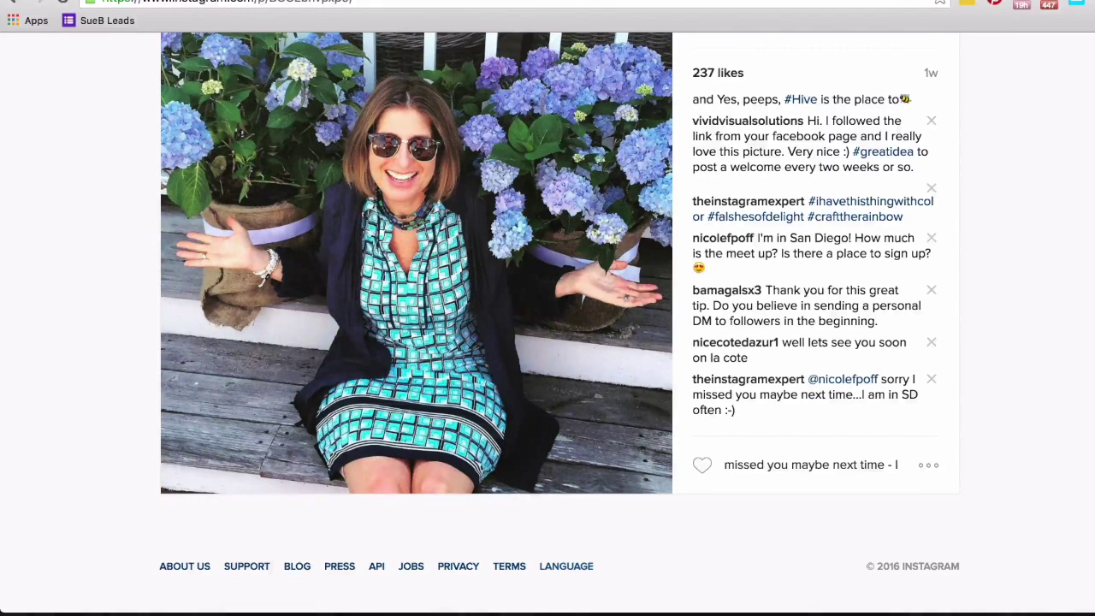
text( visit )
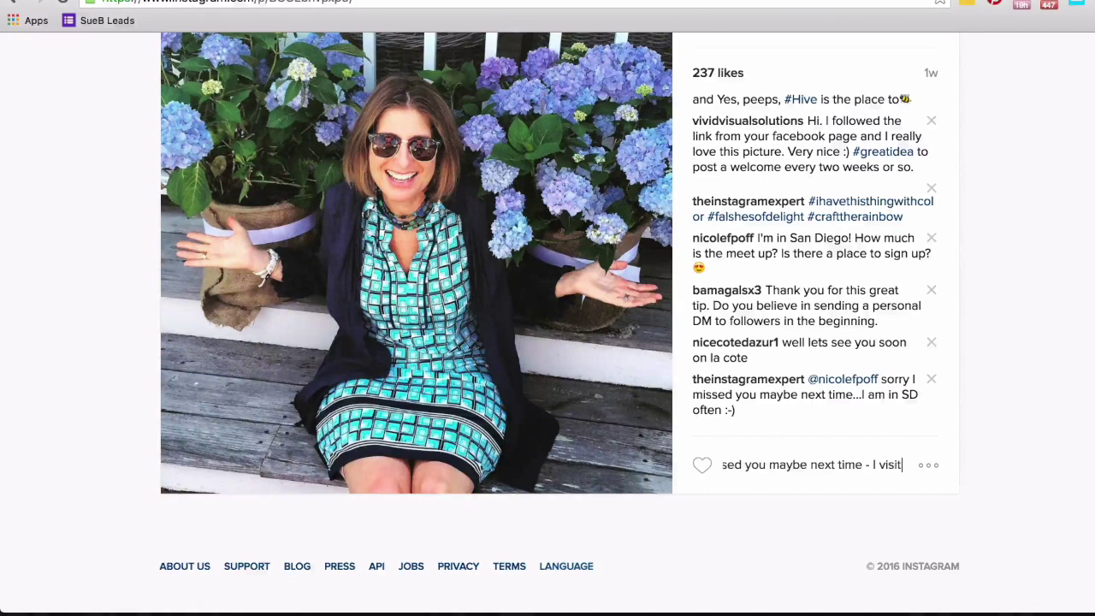
text(SD frewu)
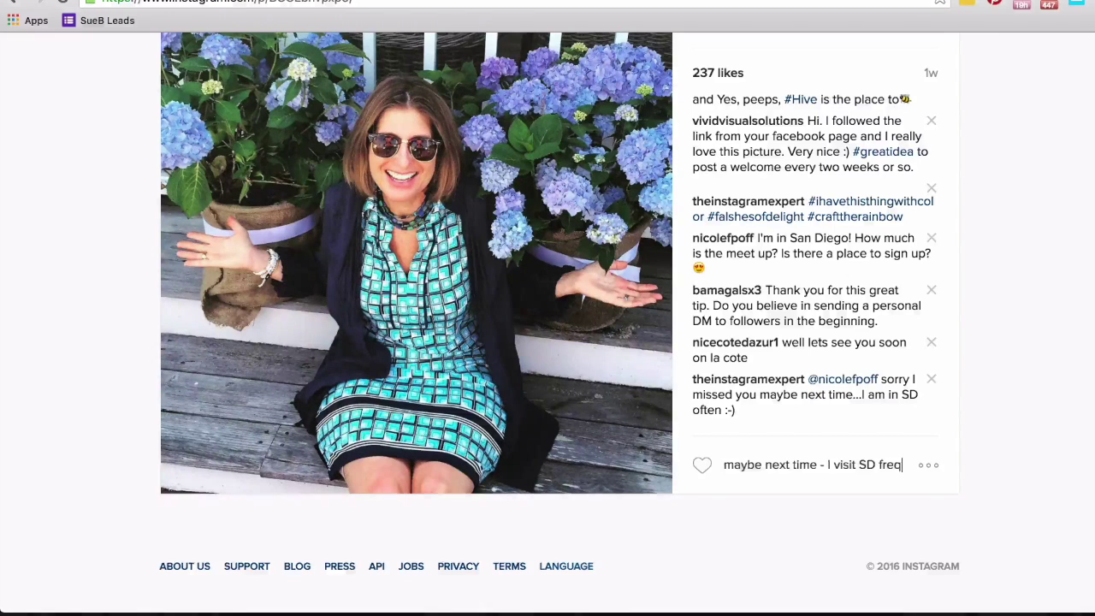
text(uently)
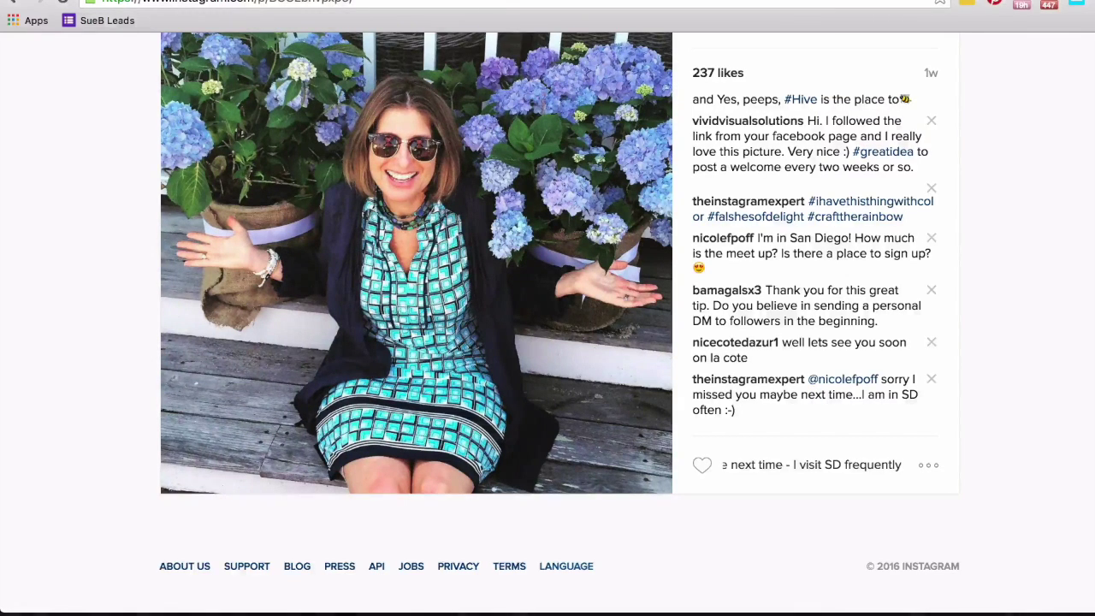
text( :-D)
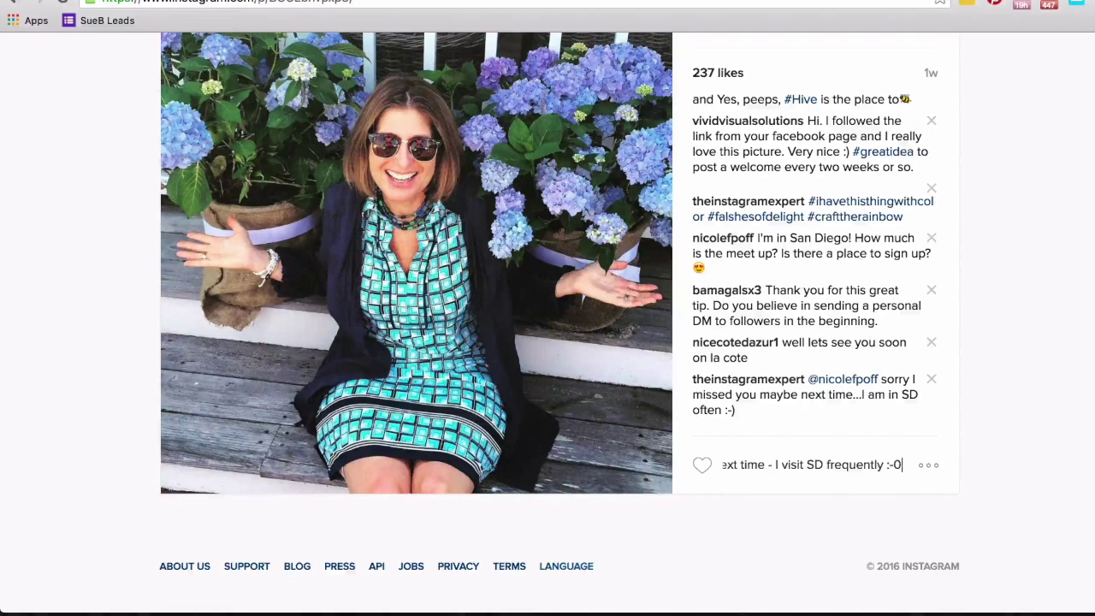
key(BackSpace)
text())
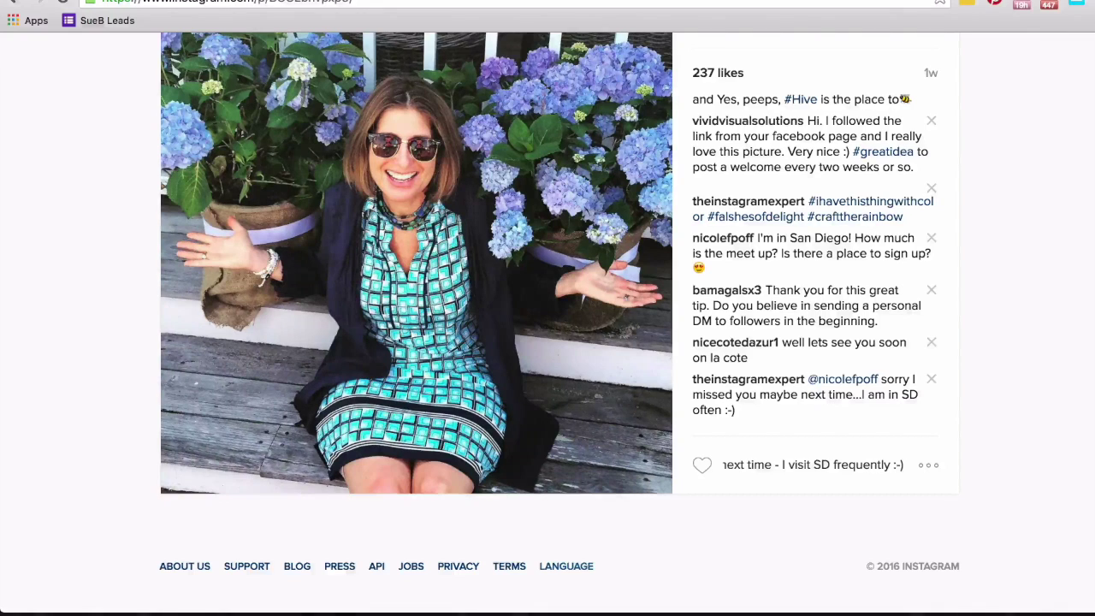
key(Return)
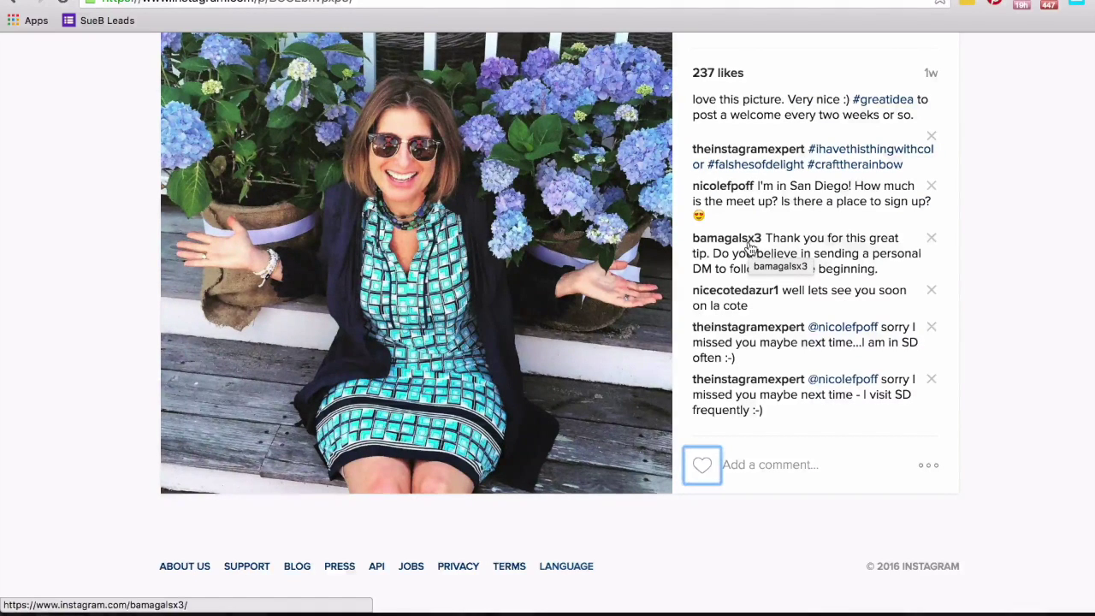
Go to the profile of the San Diego commenter and open the newest photo, taken in Dubrovnik.
click(728, 187)
scroll(442, 320, down, 3)
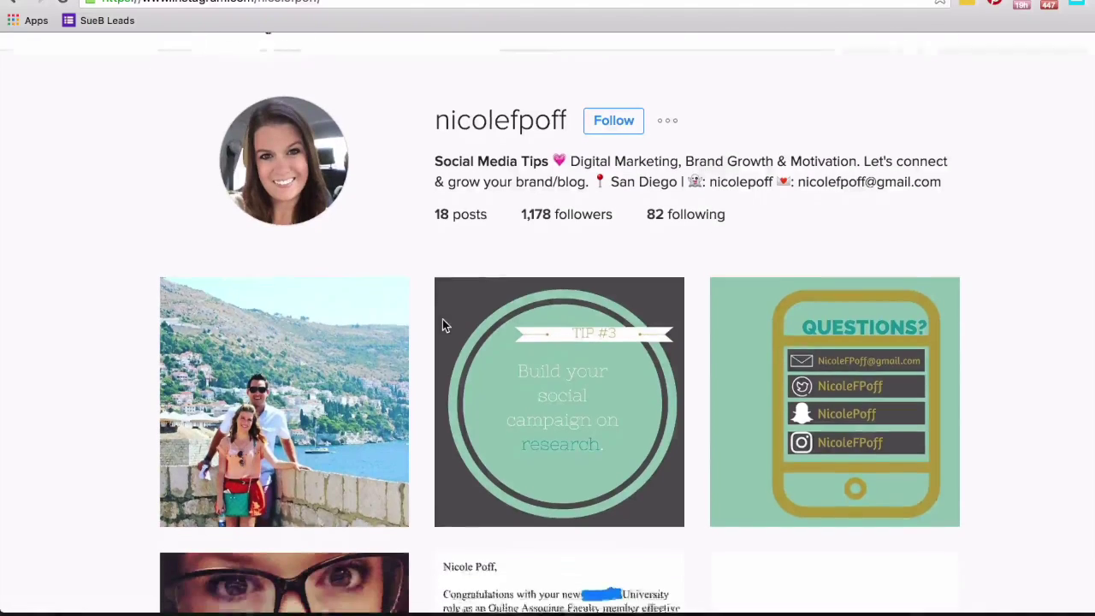
scroll(442, 325, down, 2)
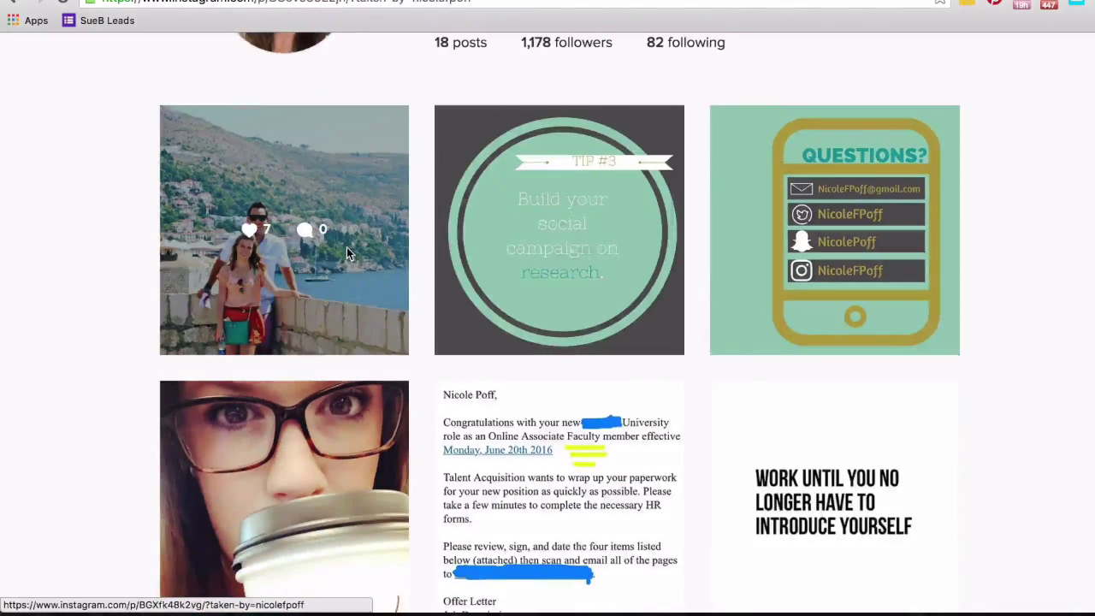
click(346, 247)
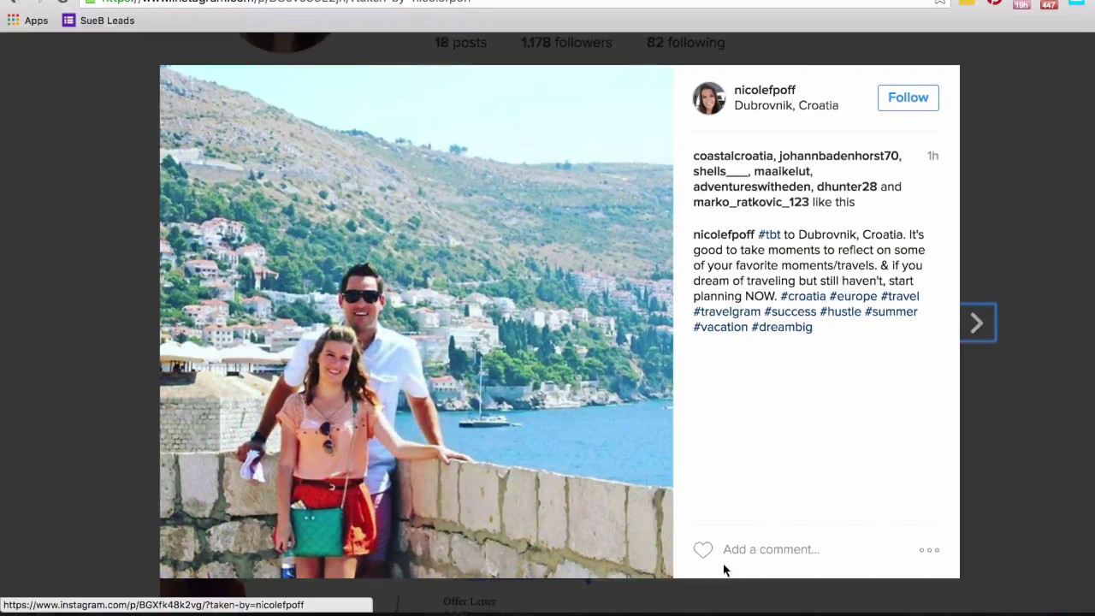
Like the Dubrovnik photo, post the comment "Sorry I missed you in SD :-)" on it, and close the post.
click(702, 558)
click(726, 552)
text(S)
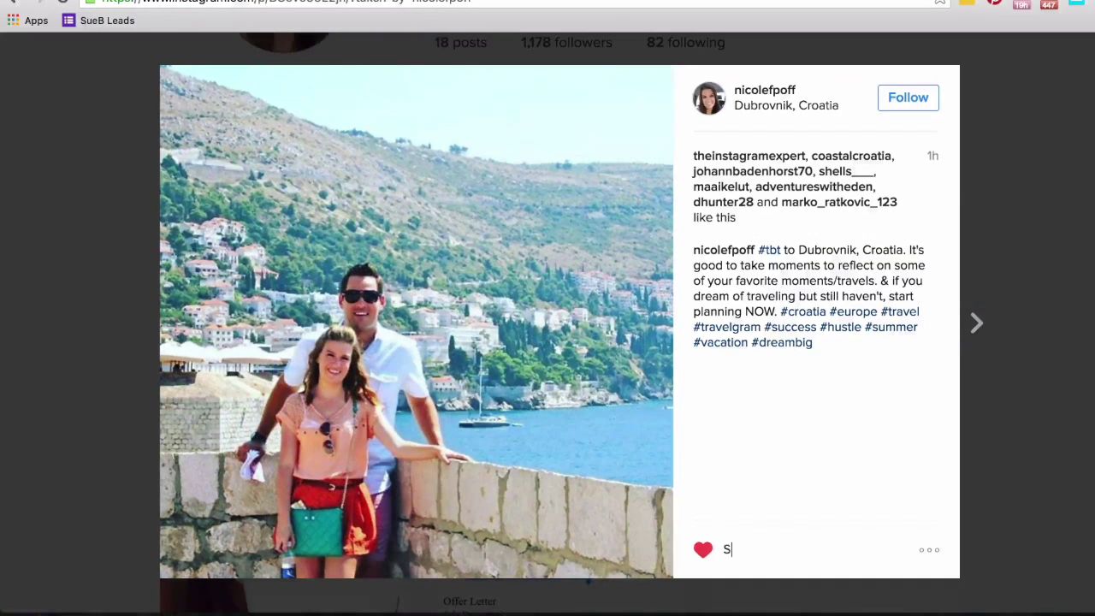
text(orry I missed you in S)
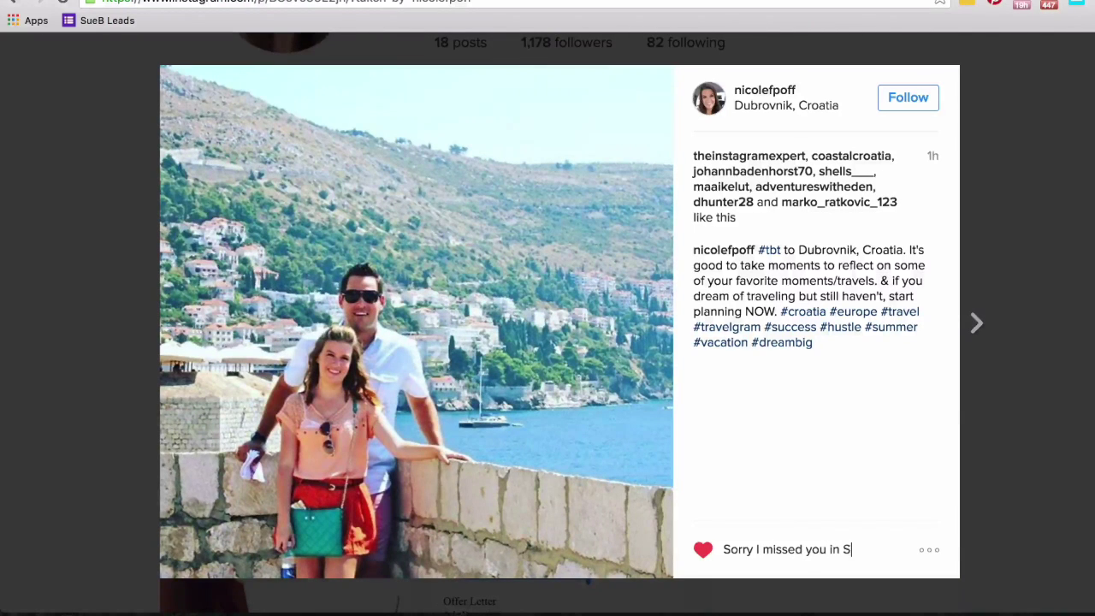
text(D :-))
key(Return)
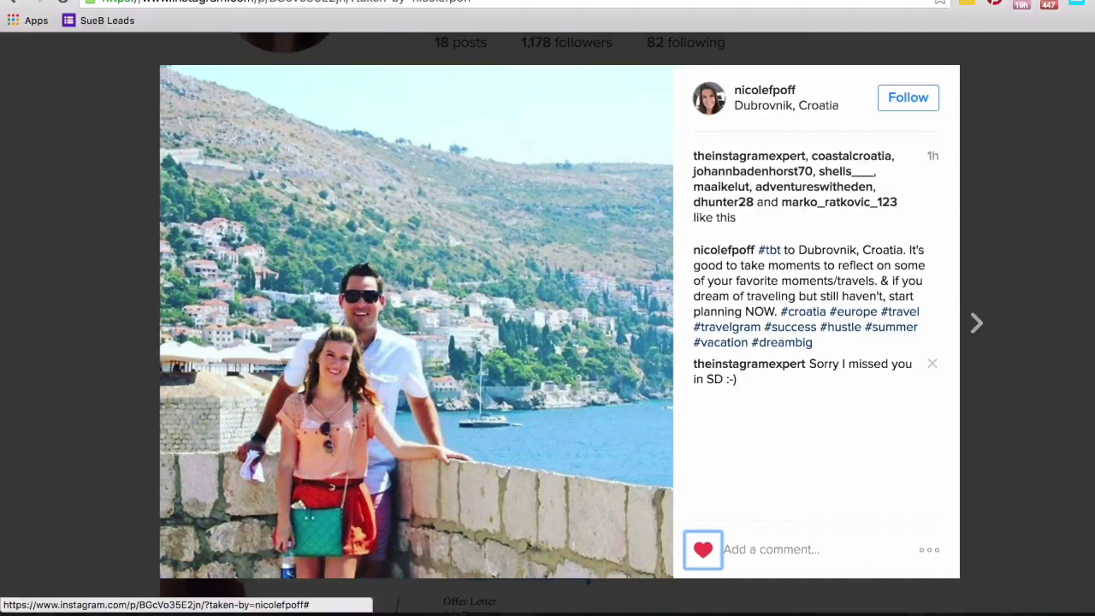
click(57, 270)
scroll(428, 255, up, 5)
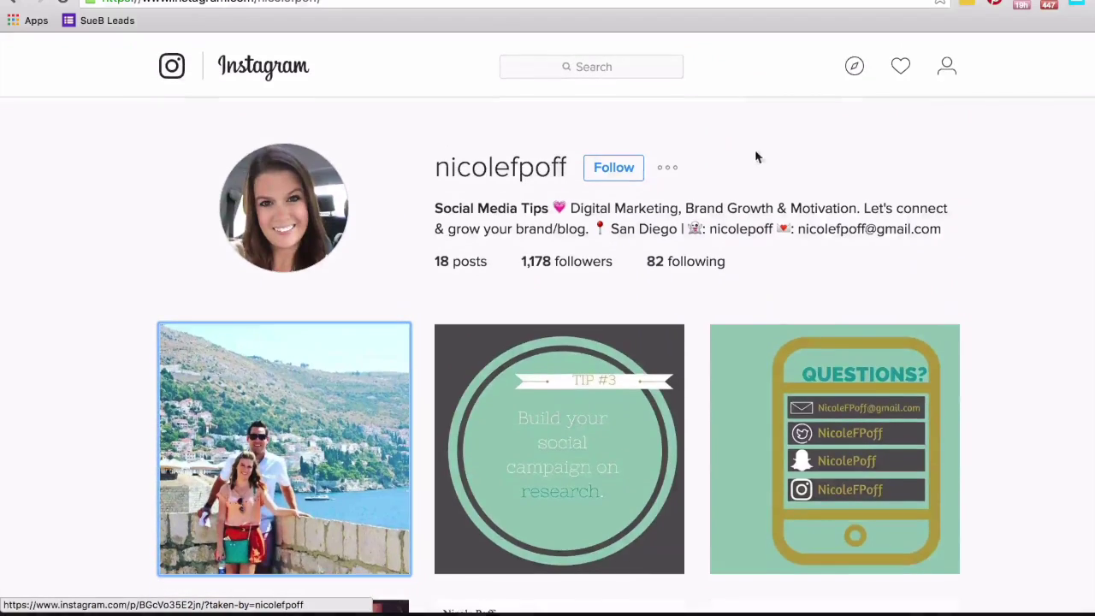
Open the activity notifications from the commenter's profile, skim the recent likes and new followers, and close the list.
click(903, 72)
scroll(767, 221, down, 10)
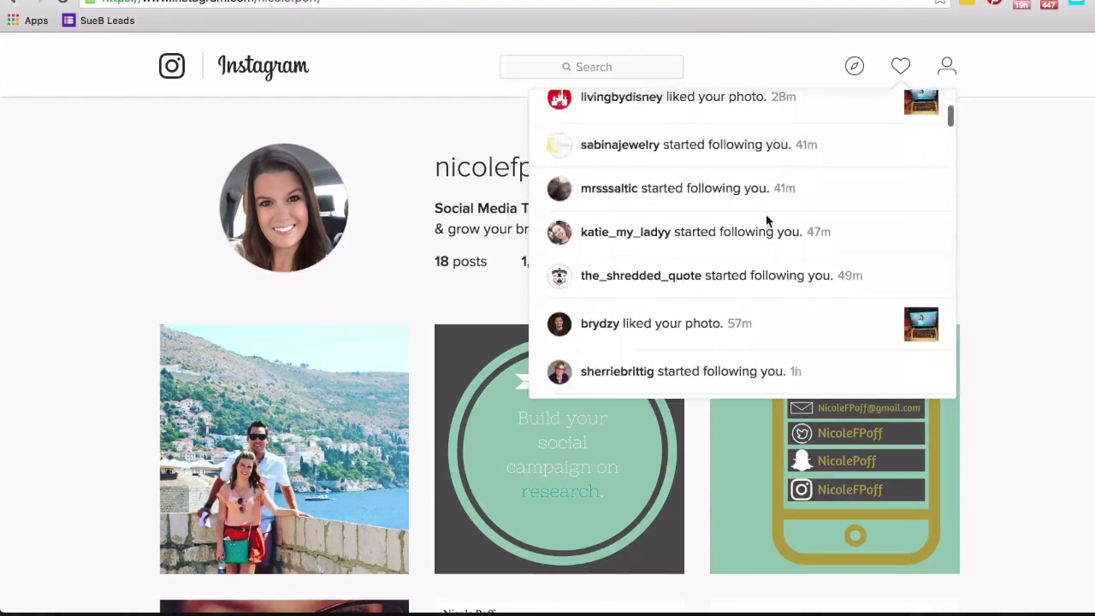
scroll(766, 221, down, 10)
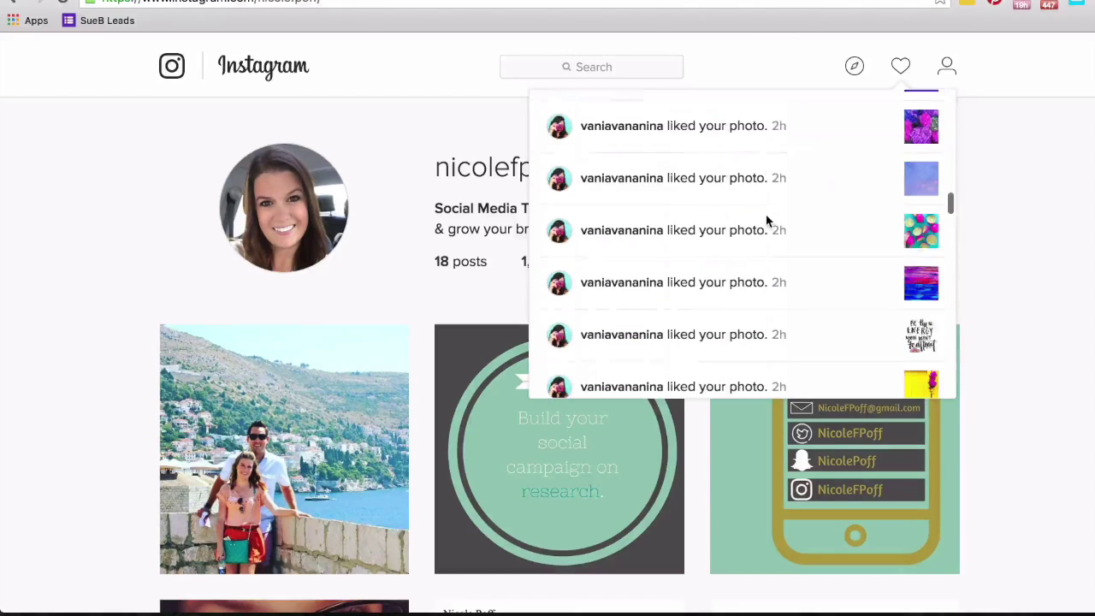
scroll(766, 221, up, 20)
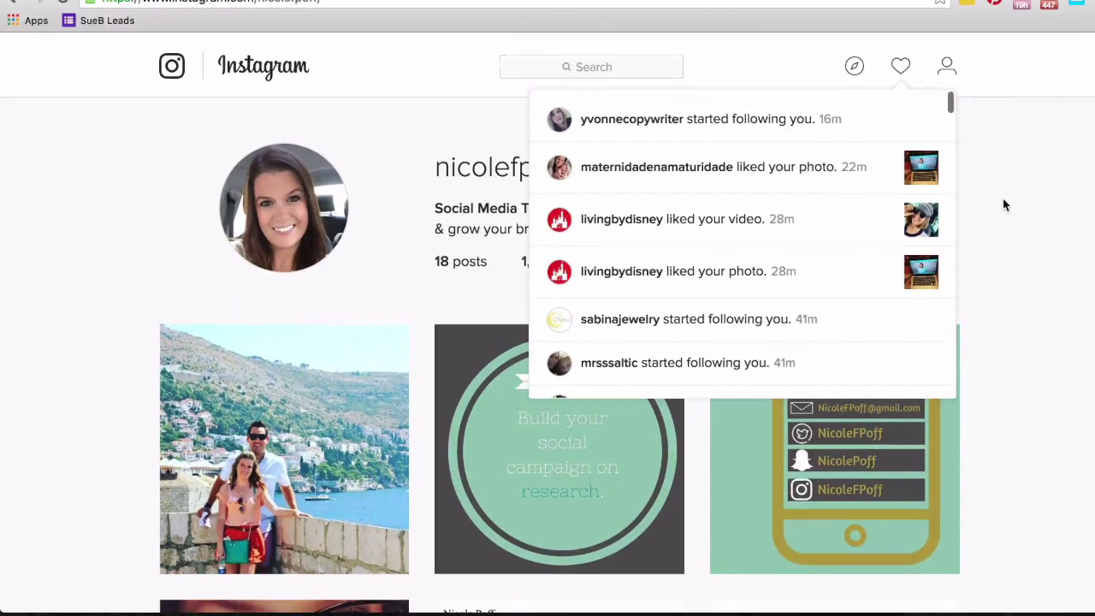
click(1005, 205)
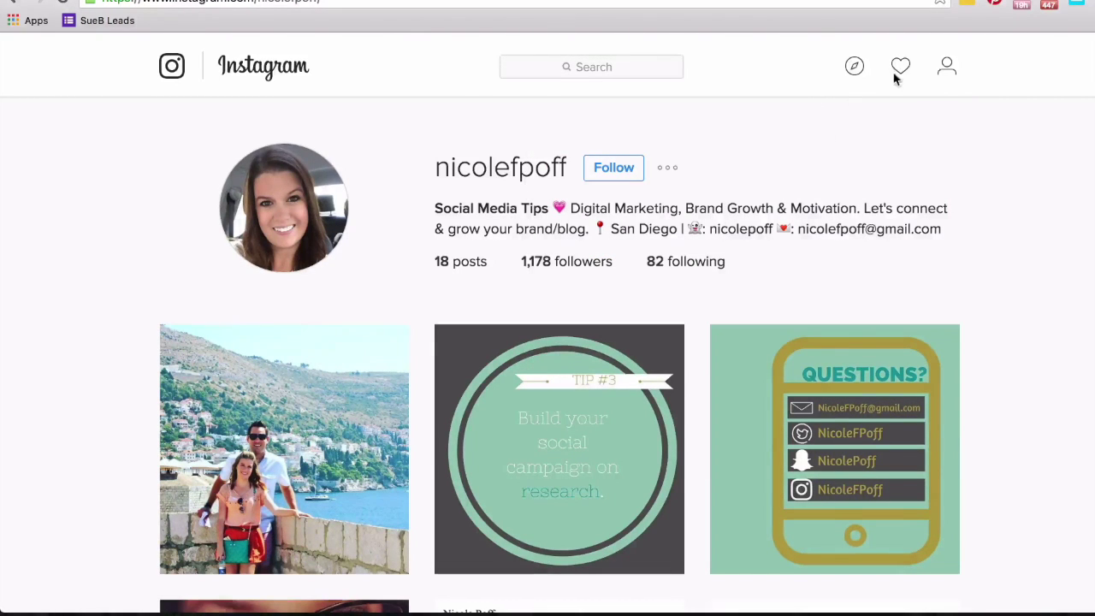
Open your own profile for editing and highlight "expertsweb" in the website link.
click(945, 68)
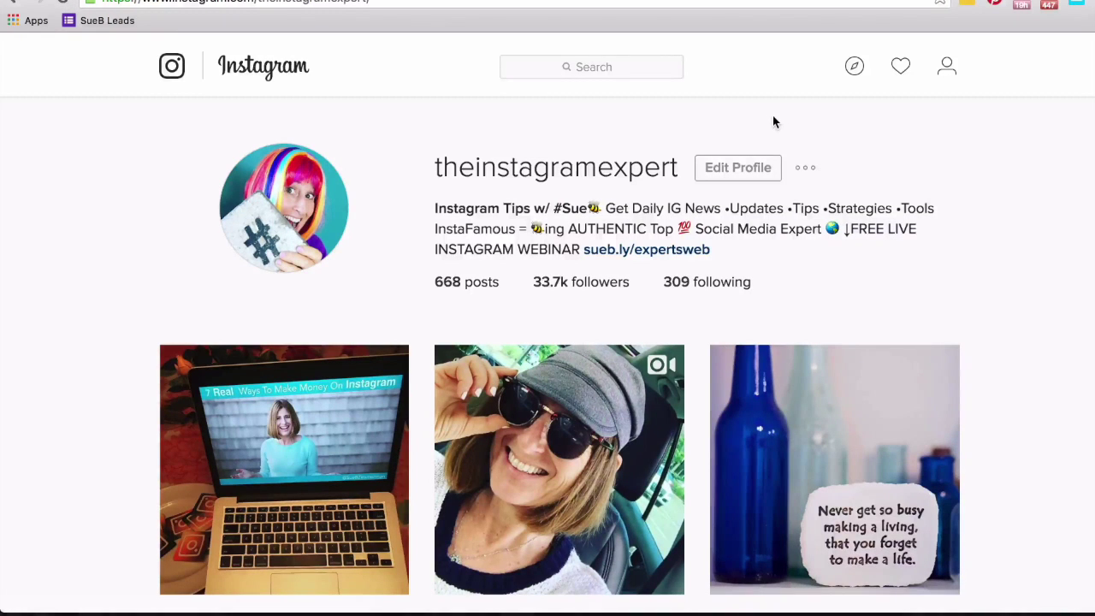
click(762, 168)
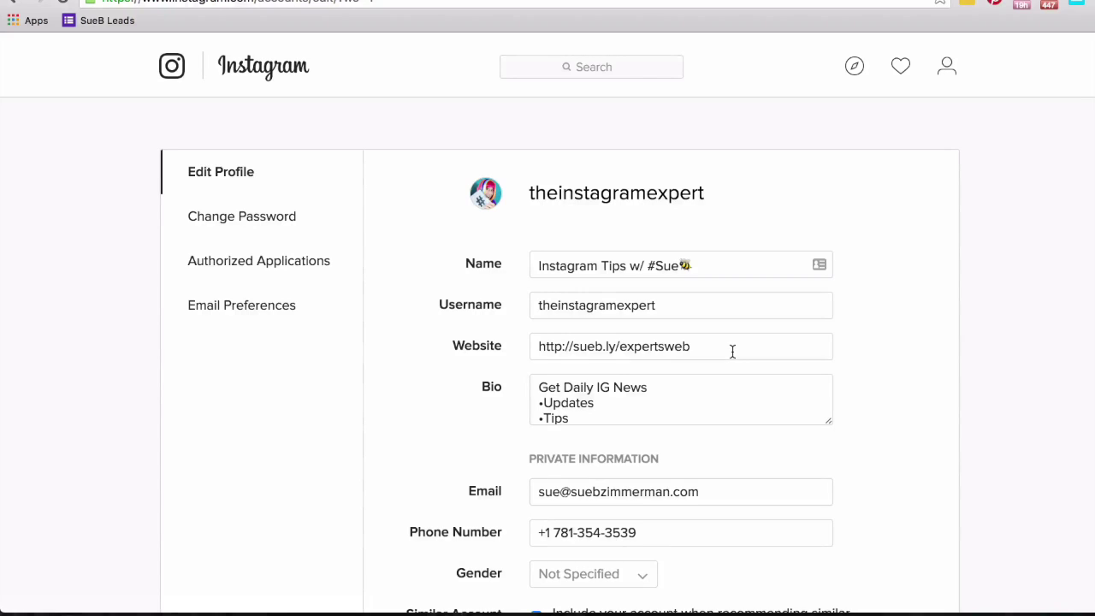
right_click(723, 349)
click(704, 342)
right_click(704, 344)
click(653, 402)
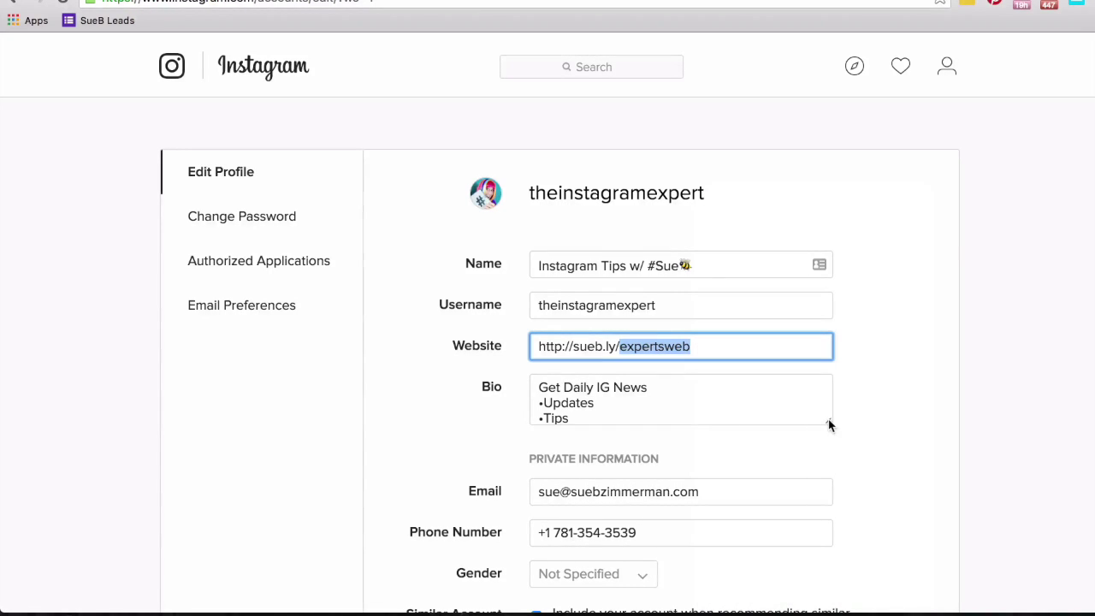
Enlarge the Bio box to fit its full text and look over the rest of the profile details.
drag(828, 424, 839, 538)
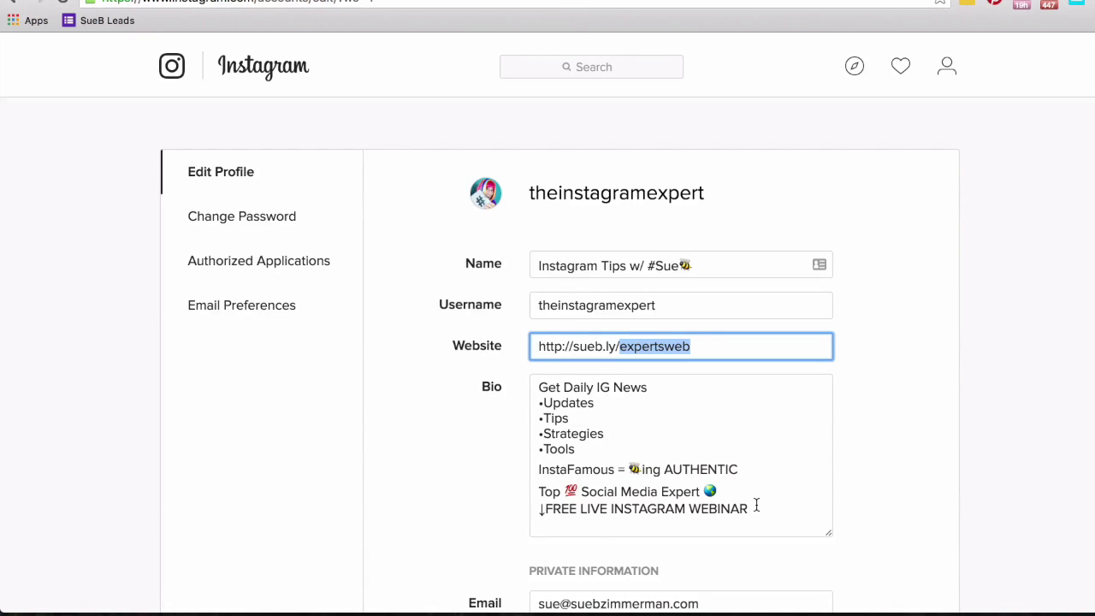
scroll(756, 505, down, 5)
click(795, 502)
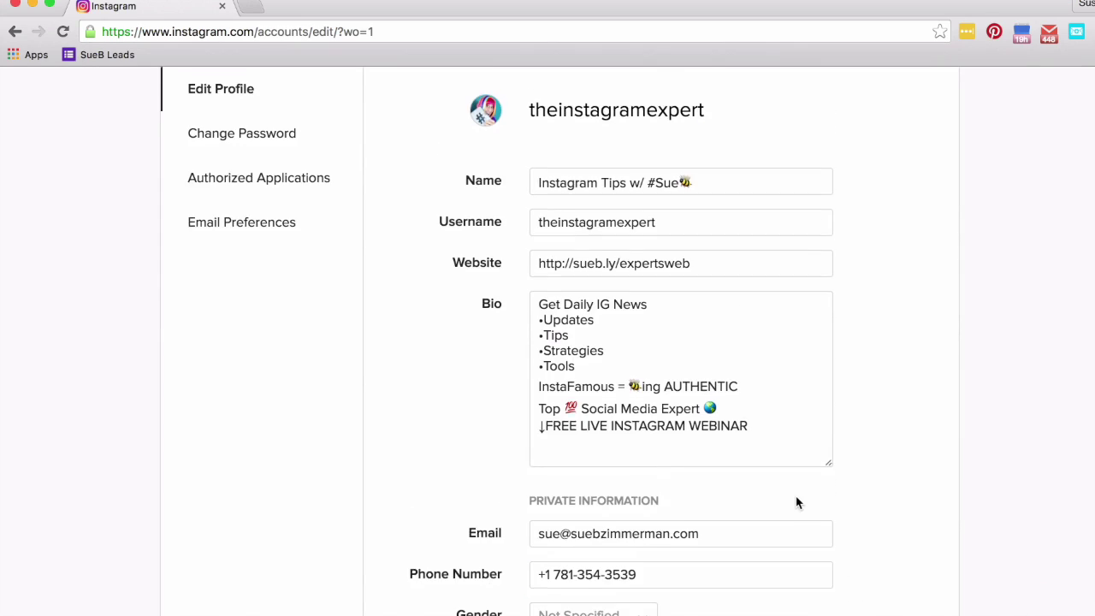
scroll(796, 502, down, 2)
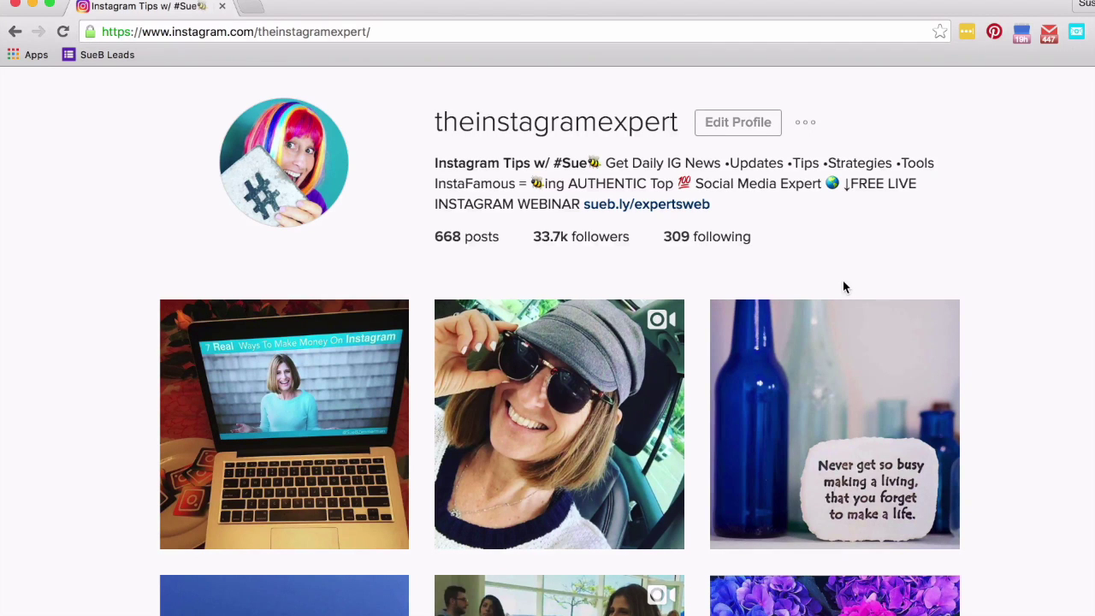
Look through the bio and the grid of recent posts on your own profile page.
scroll(843, 288, down, 3)
scroll(842, 287, down, 6)
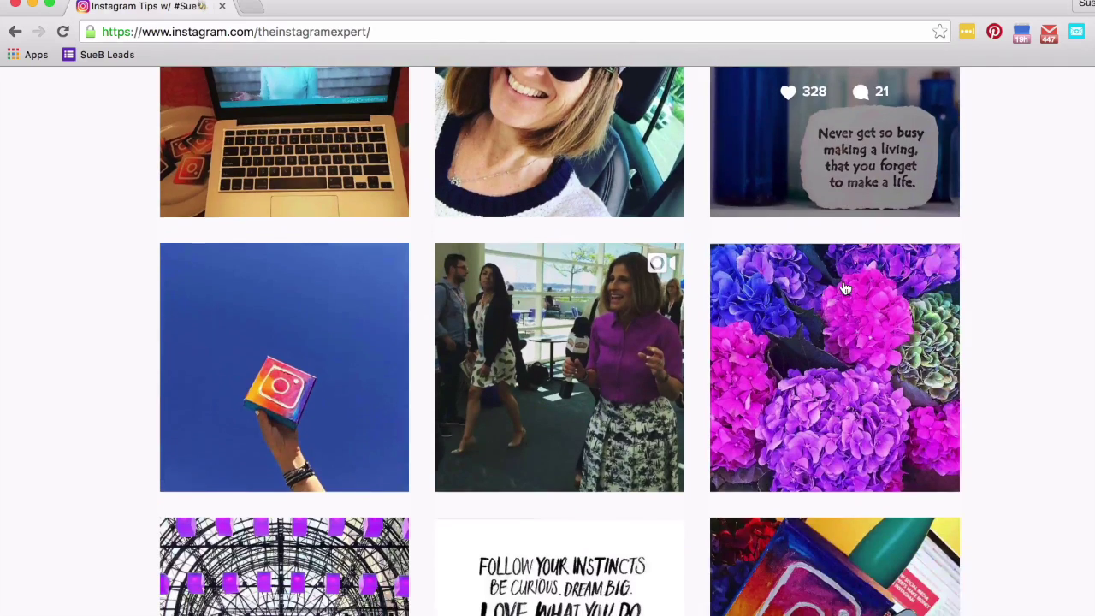
scroll(843, 287, up, 10)
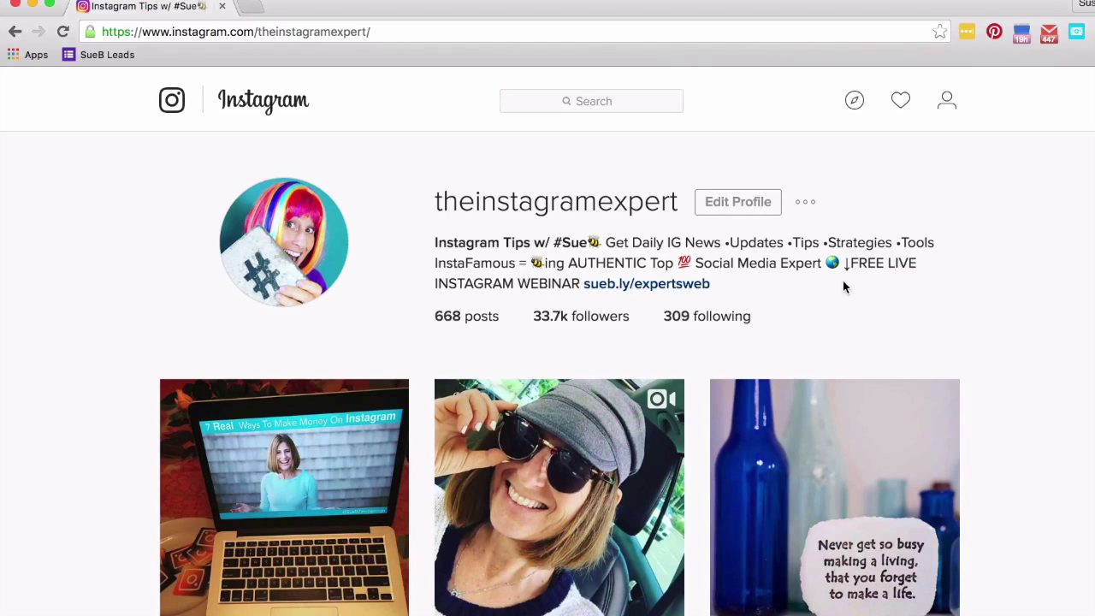
scroll(843, 288, down, 3)
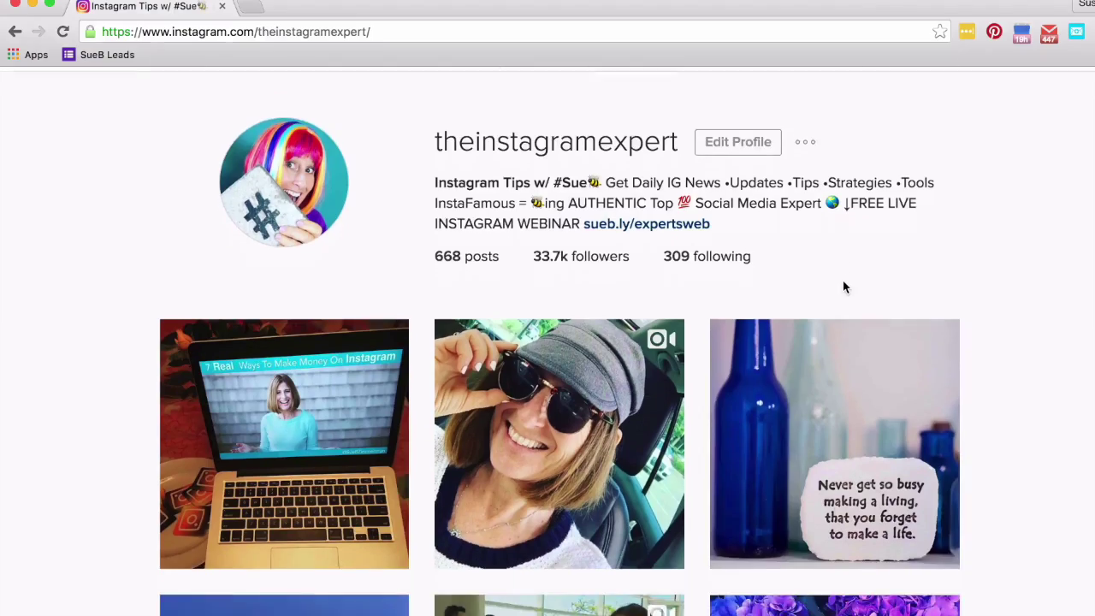
scroll(843, 287, down, 5)
scroll(448, 210, up, 1)
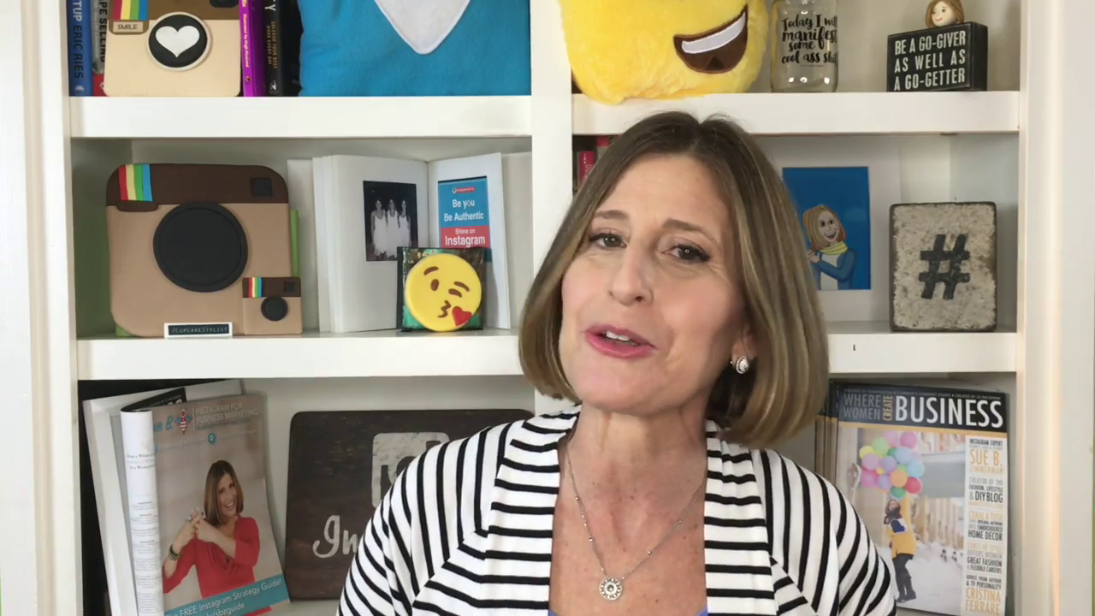